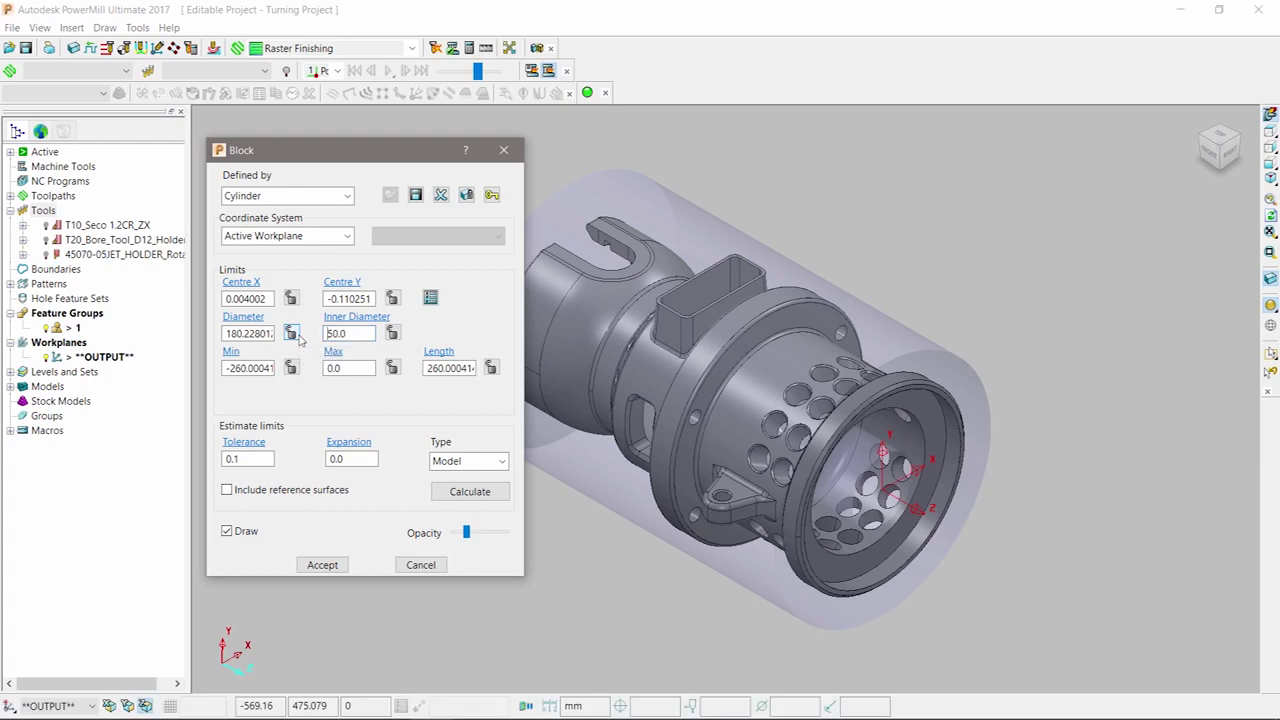
- Accept the cylindrical block with an inner diameter of 50.0 mm
{"action": "left_click", "coordinate": [323, 565]}
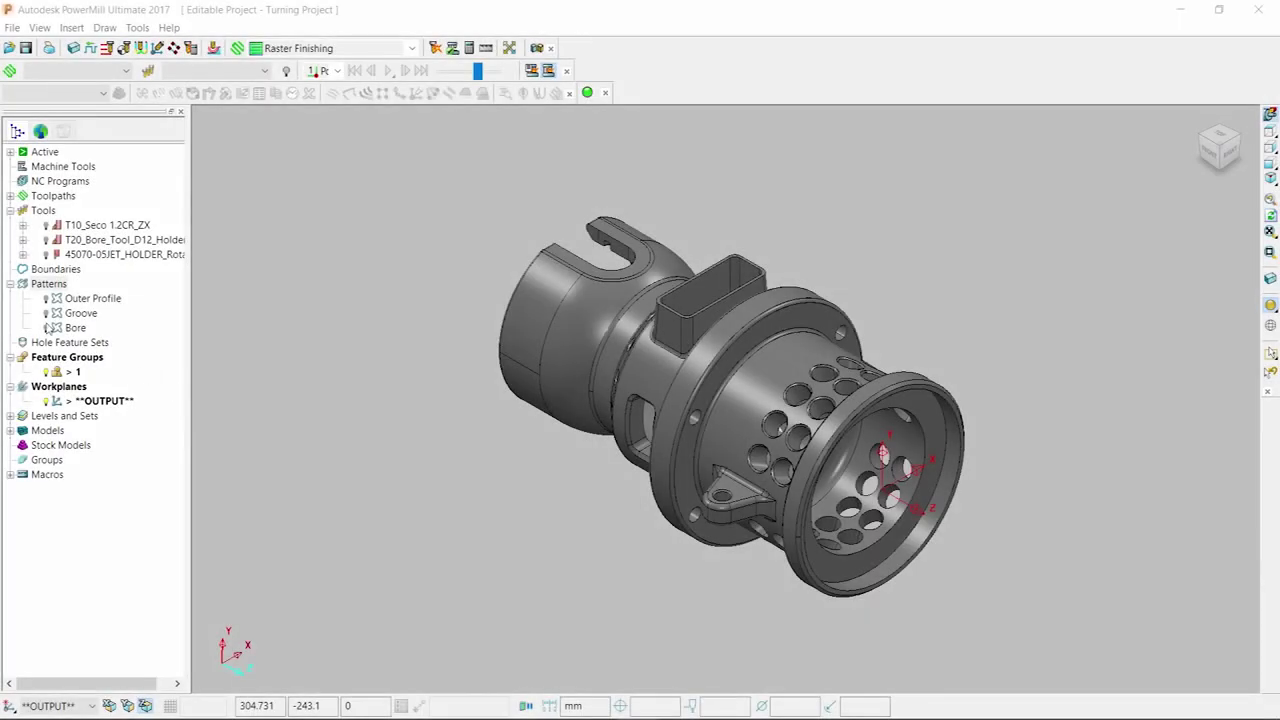
- Create a spun profile of the model about the Z axis in a new pattern, using a tolerance of 0.01
{"action": "right_click", "coordinate": [55, 287]}
{"action": "left_click", "coordinate": [110, 323]}
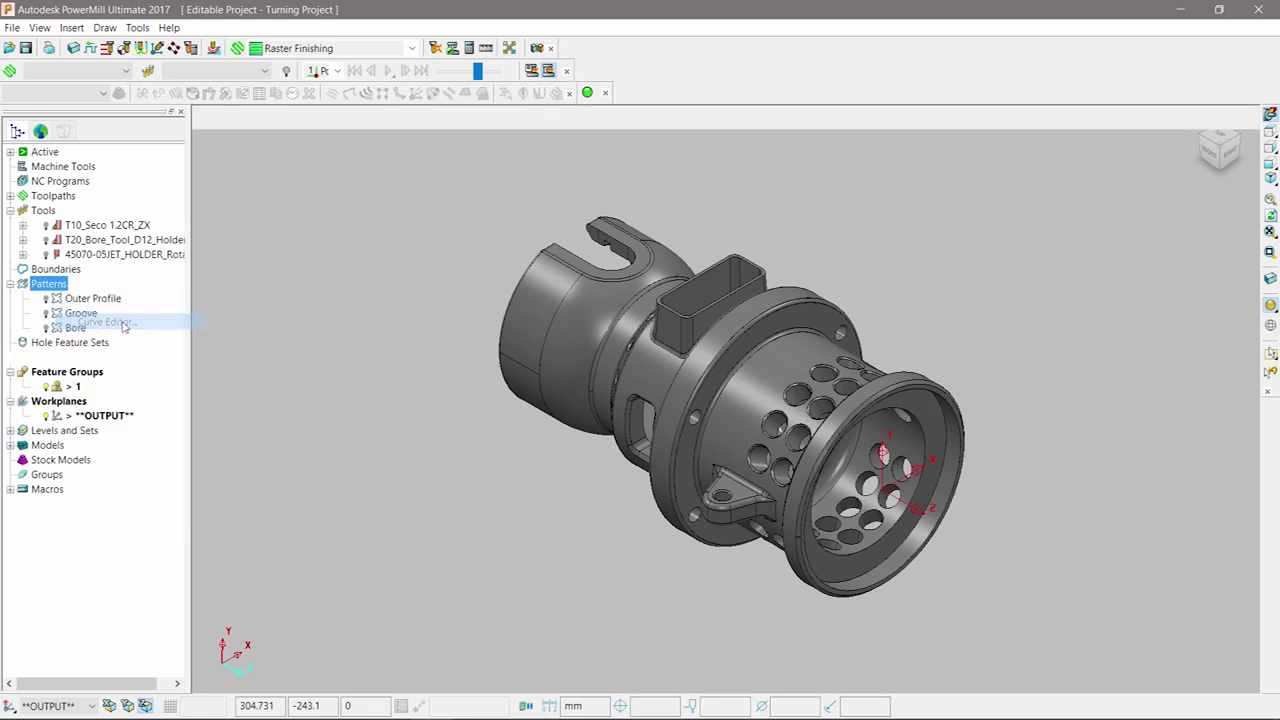
{"action": "mouse_move", "coordinate": [774, 117]}
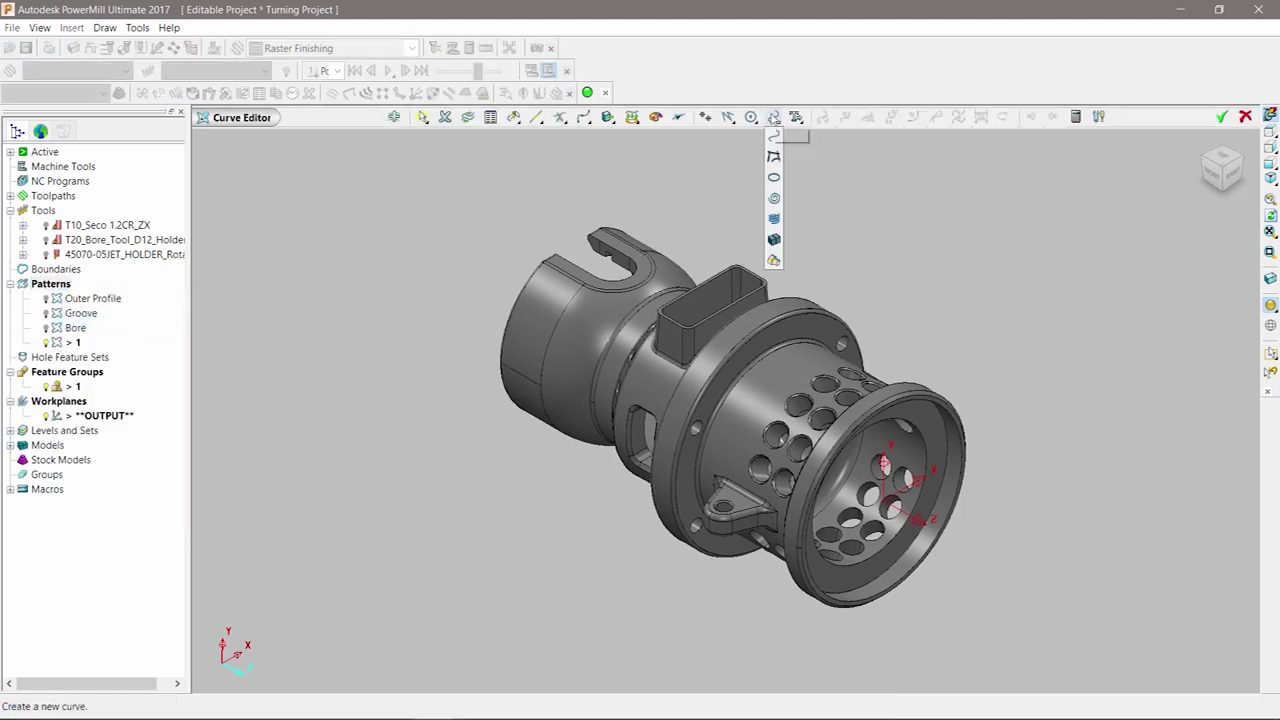
{"action": "left_click", "coordinate": [776, 261]}
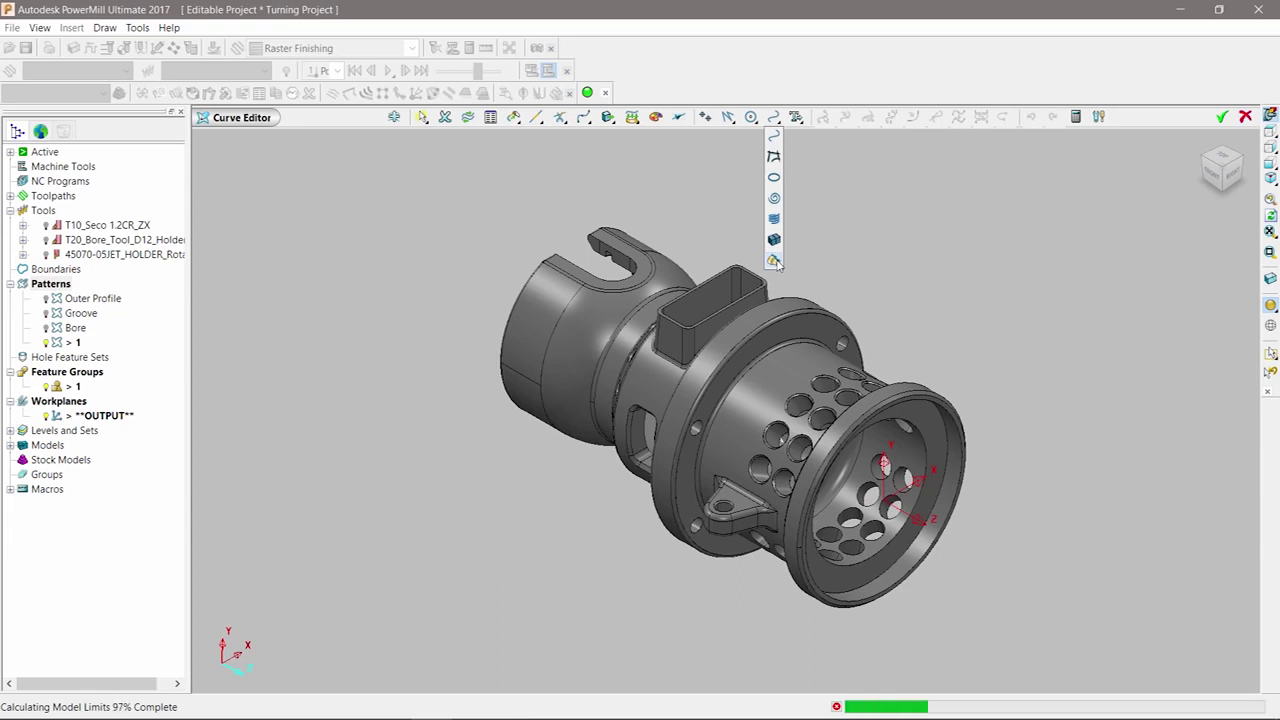
{"action": "left_click", "coordinate": [114, 219]}
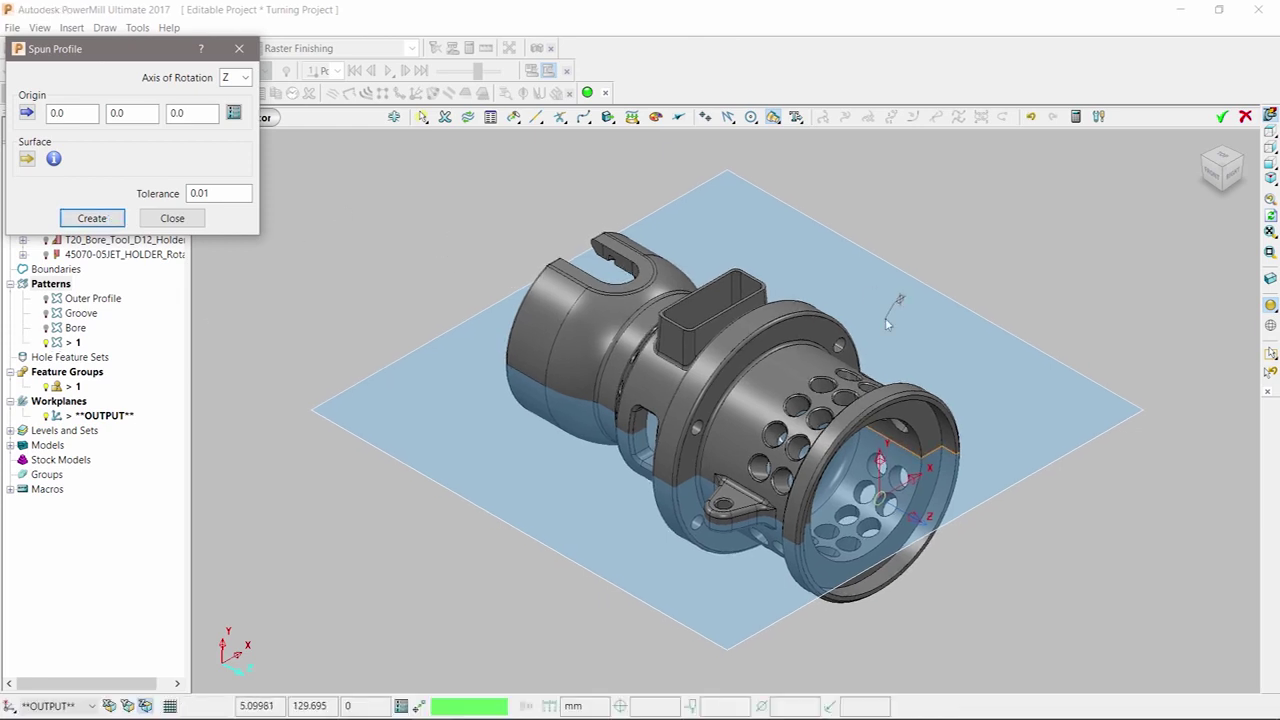
- Examine the spun profile against the part in the top and isometric views, with and without model shading
{"action": "middle_click_drag", "start_coordinate": [891, 314], "coordinate": [1205, 367]}
{"action": "key", "text": "ctrl+5"}
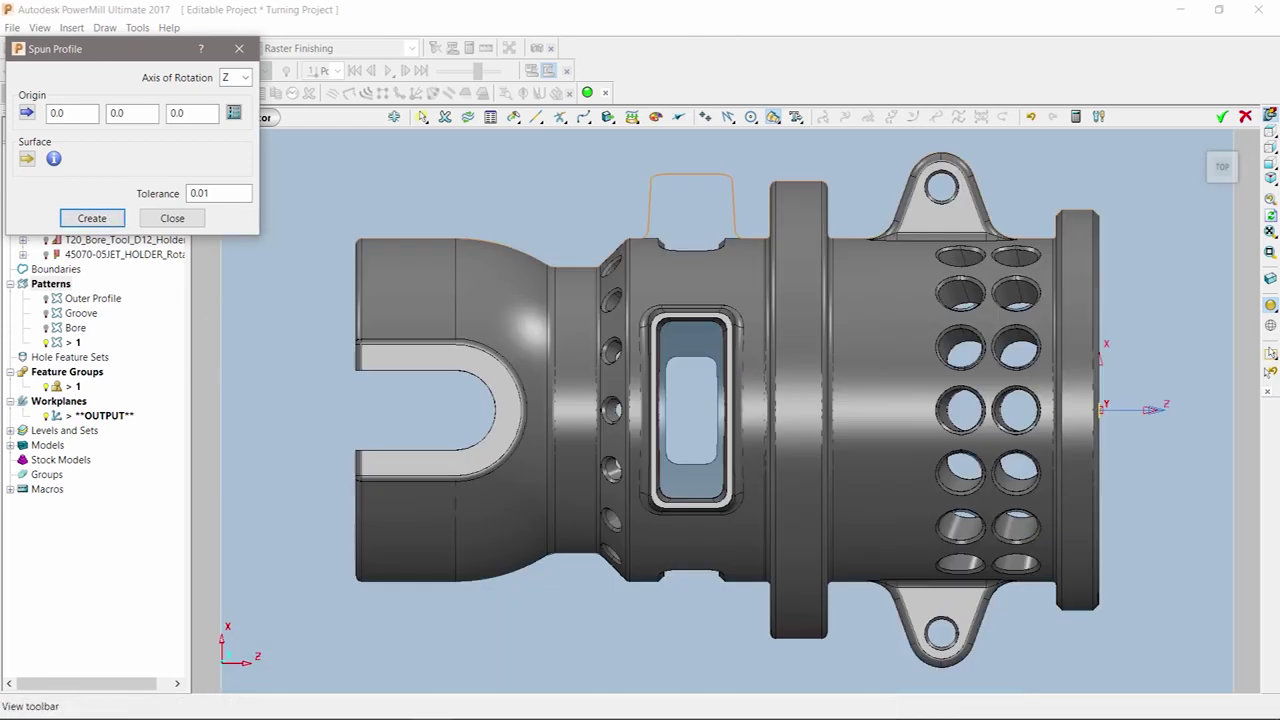
{"action": "left_click", "coordinate": [1271, 307]}
{"action": "mouse_move", "coordinate": [1271, 307]}
{"action": "key", "text": "ctrl+1"}
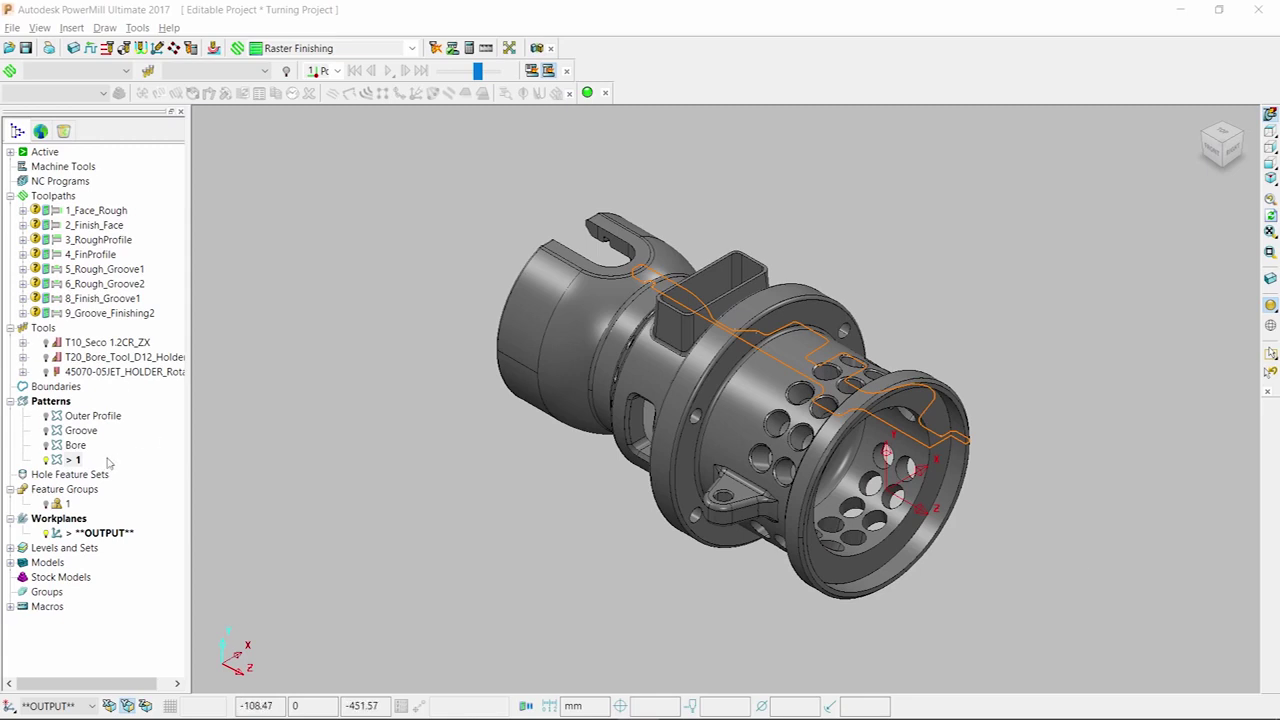
{"action": "left_click", "coordinate": [397, 464]}
{"action": "key", "text": "ctrl+5"}
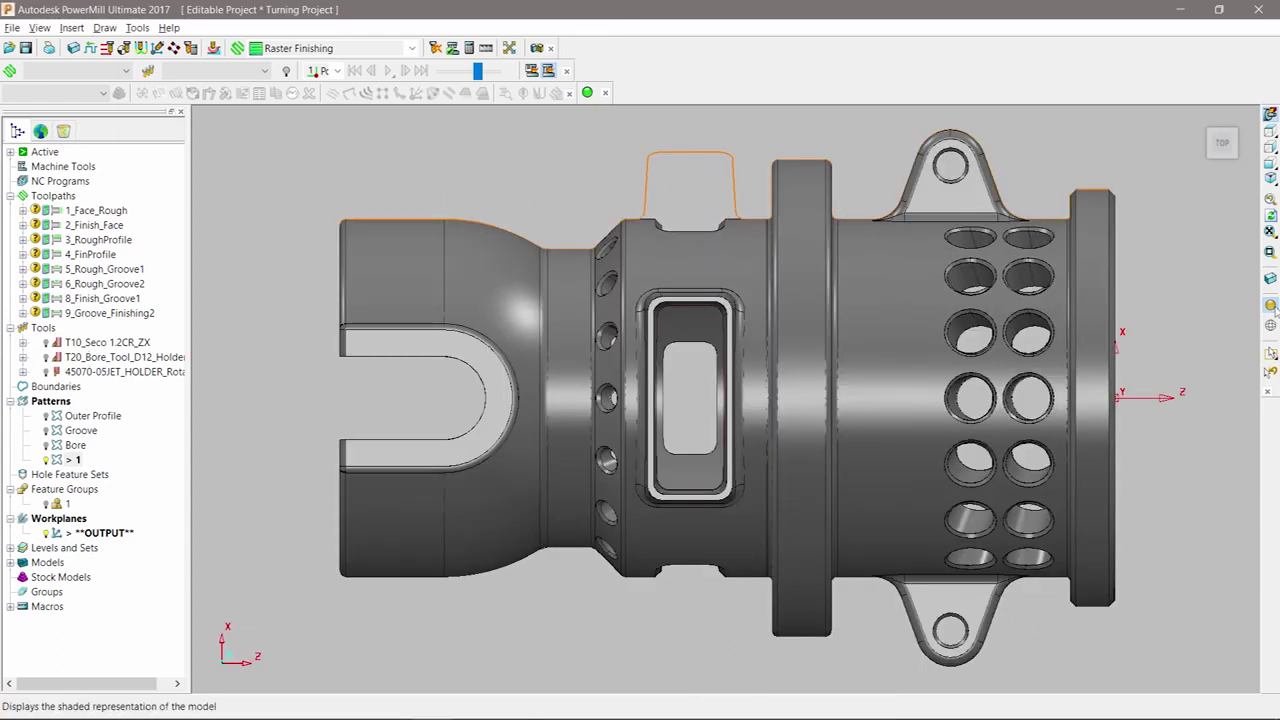
- Hide the shaded model and pattern 1, and display the Outer Profile and Groove patterns instead
{"action": "left_click", "coordinate": [1270, 306]}
{"action": "left_click", "coordinate": [57, 462]}
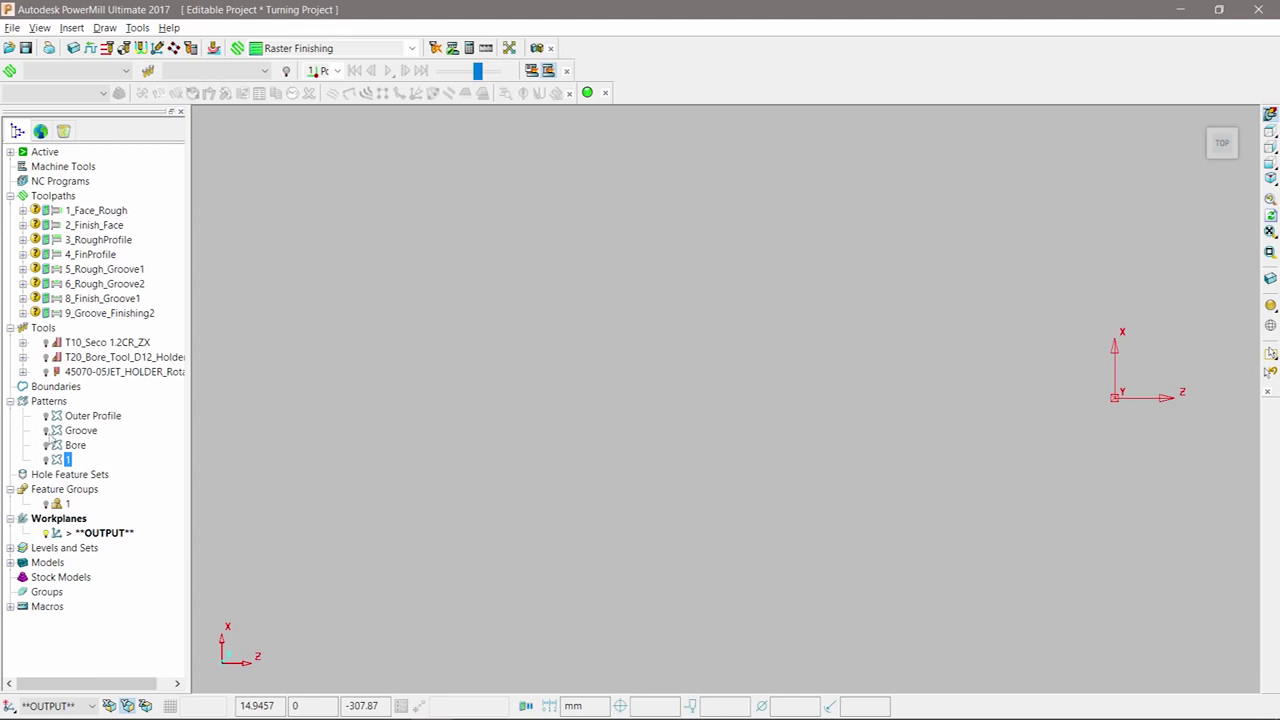
{"action": "double_click", "coordinate": [55, 417]}
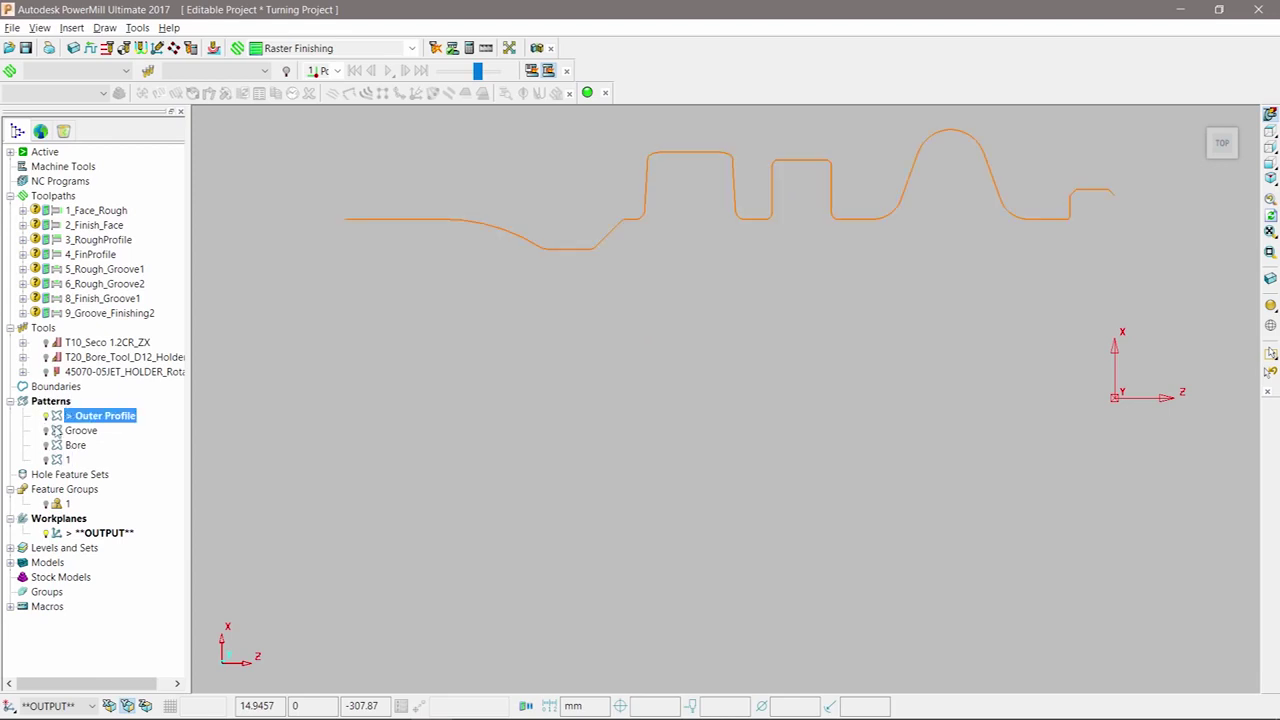
{"action": "left_click", "coordinate": [47, 432]}
{"action": "double_click", "coordinate": [46, 431]}
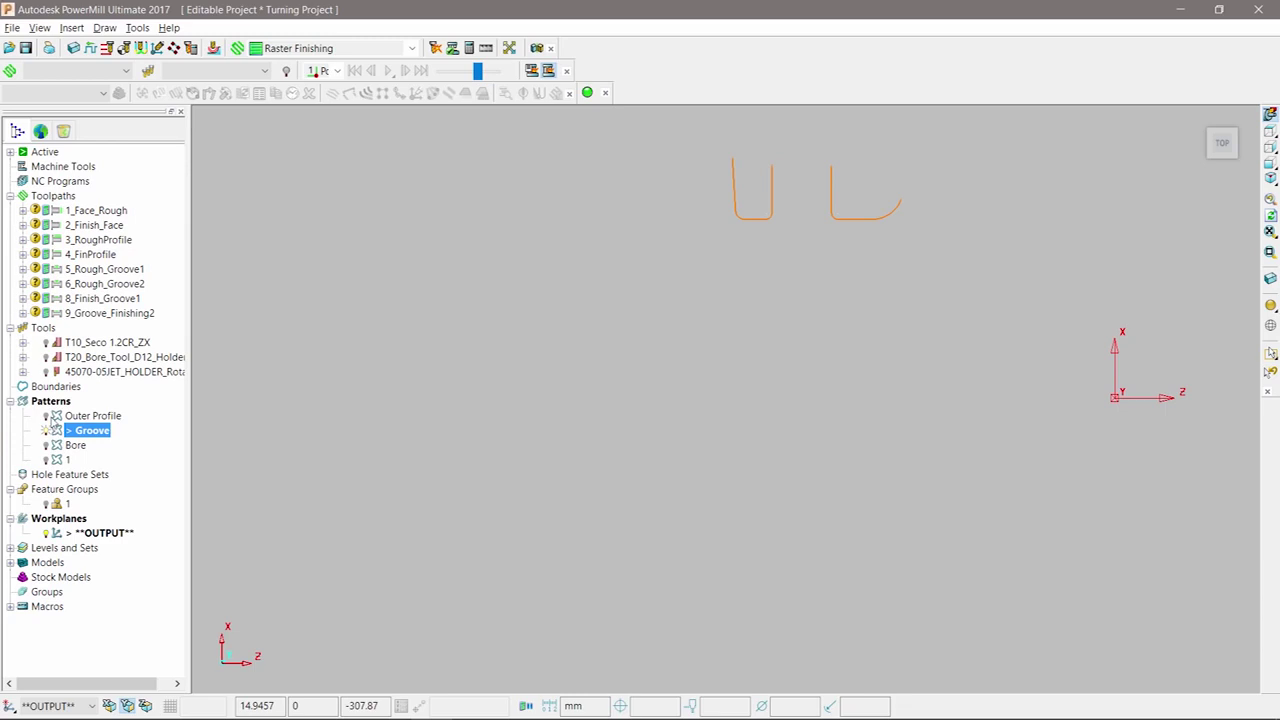
{"action": "double_click", "coordinate": [55, 417]}
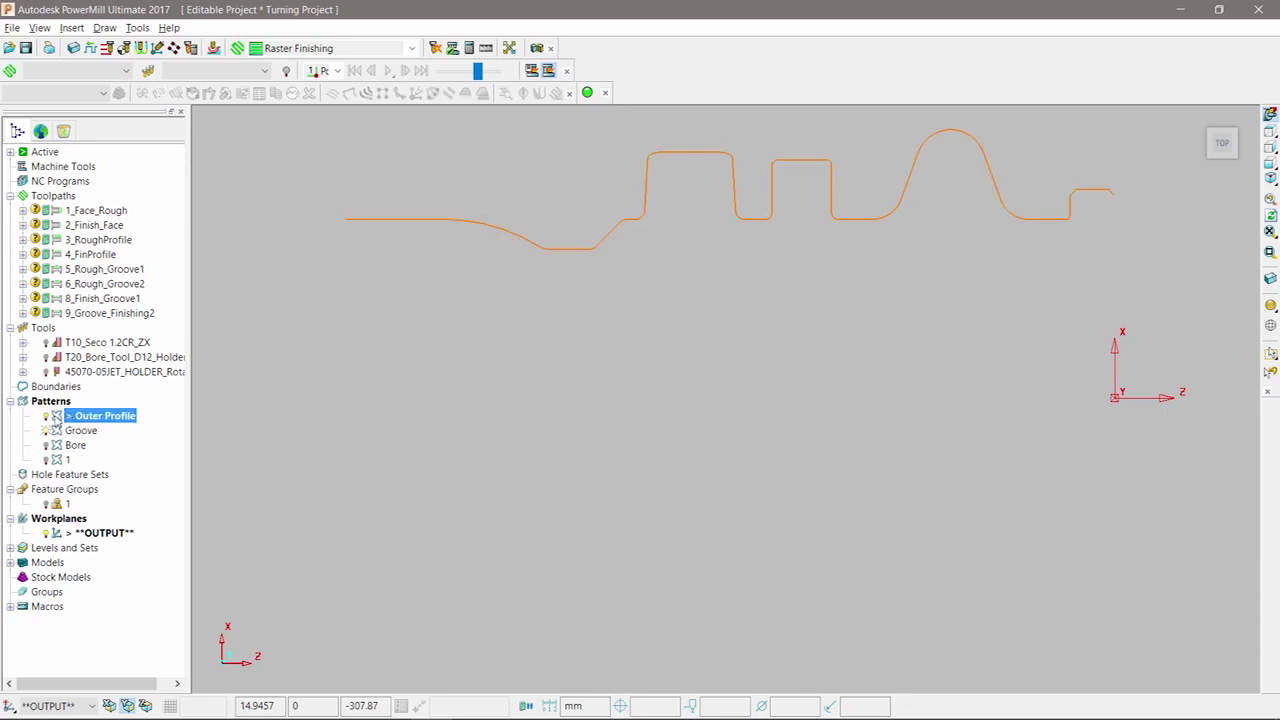
{"action": "key", "text": "ctrl+1"}
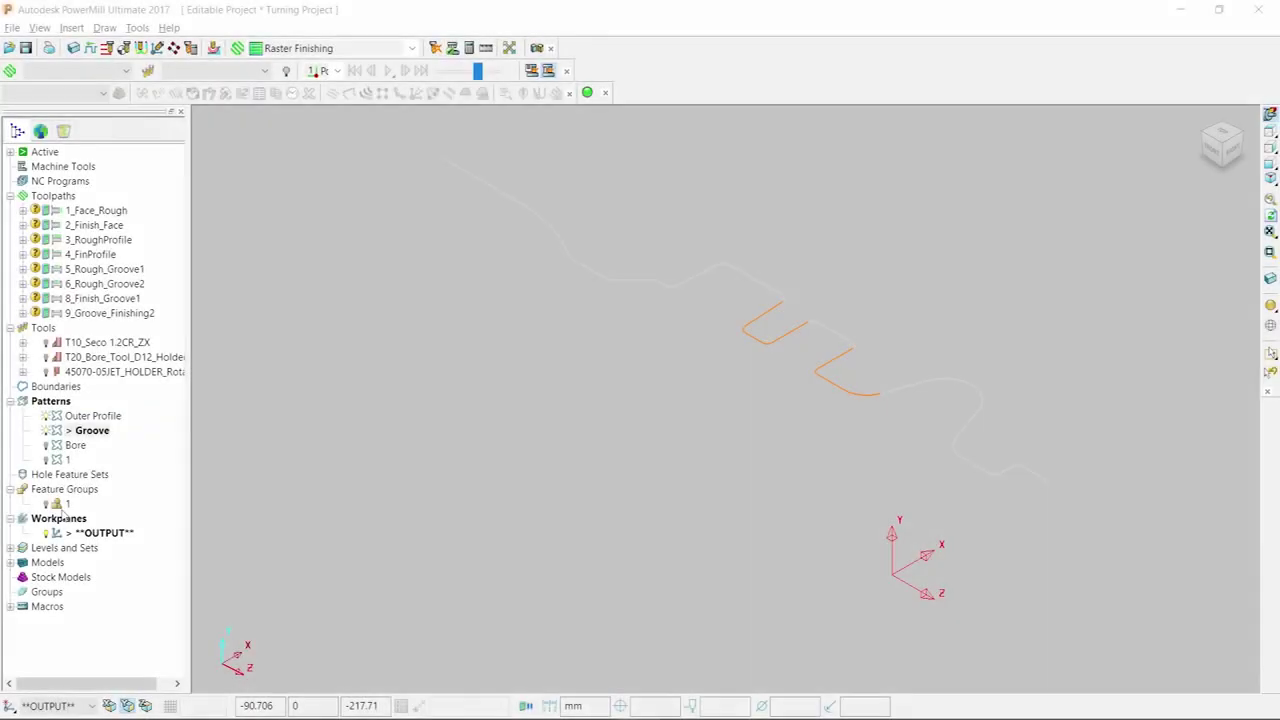
- Create outer-diameter freeform groove features in feature group 1 from the two curves of the Groove pattern
{"action": "right_click", "coordinate": [60, 507]}
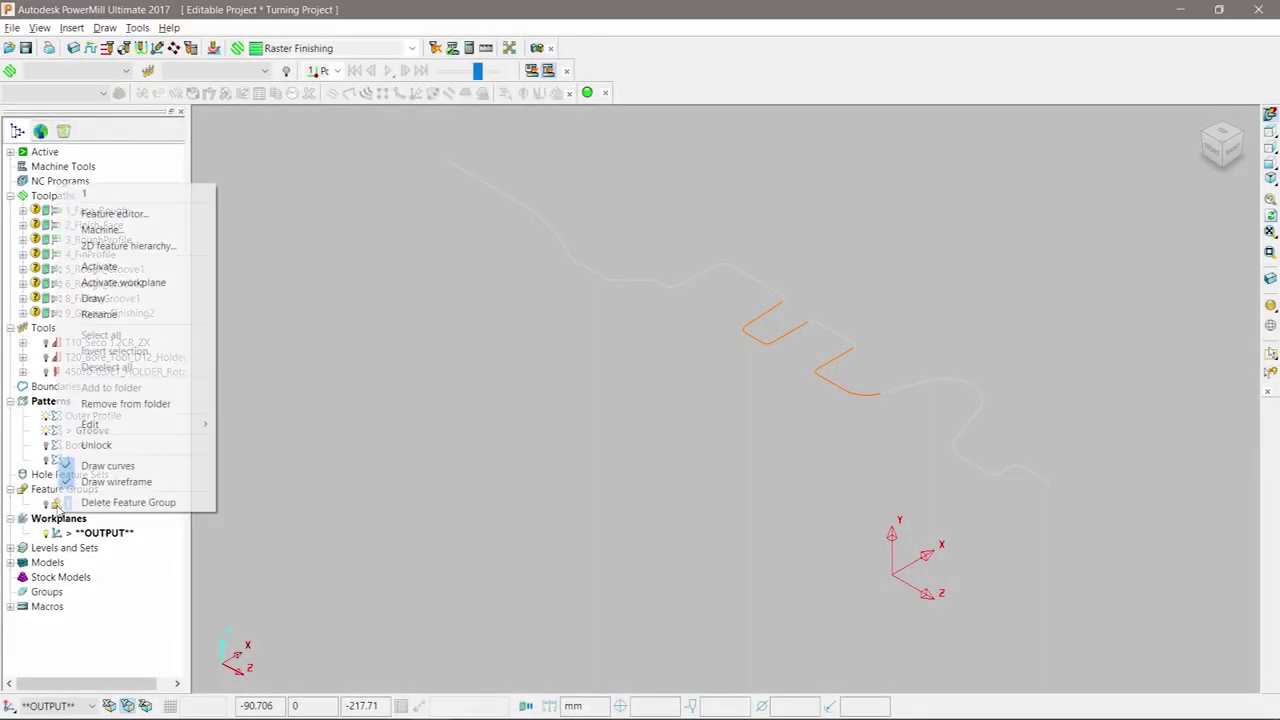
{"action": "left_click", "coordinate": [110, 211]}
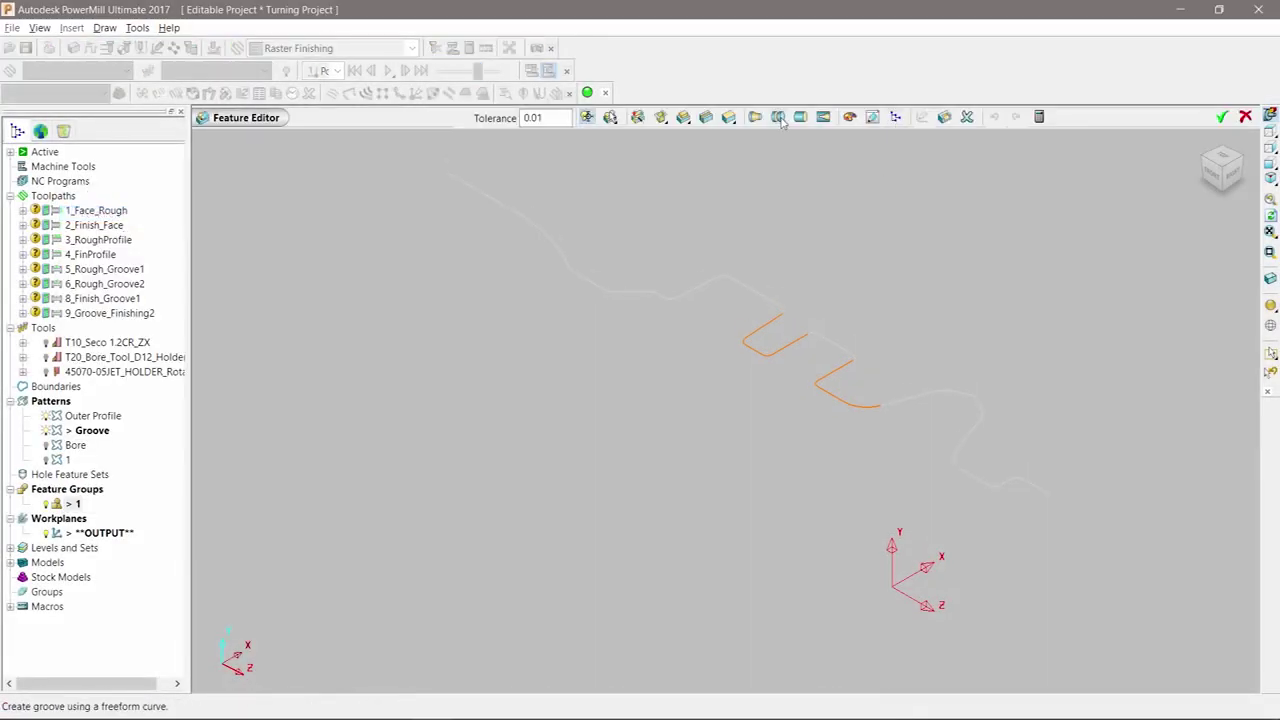
{"action": "left_click", "coordinate": [778, 117]}
{"action": "left_click_drag", "start_coordinate": [667, 154], "coordinate": [486, 170]}
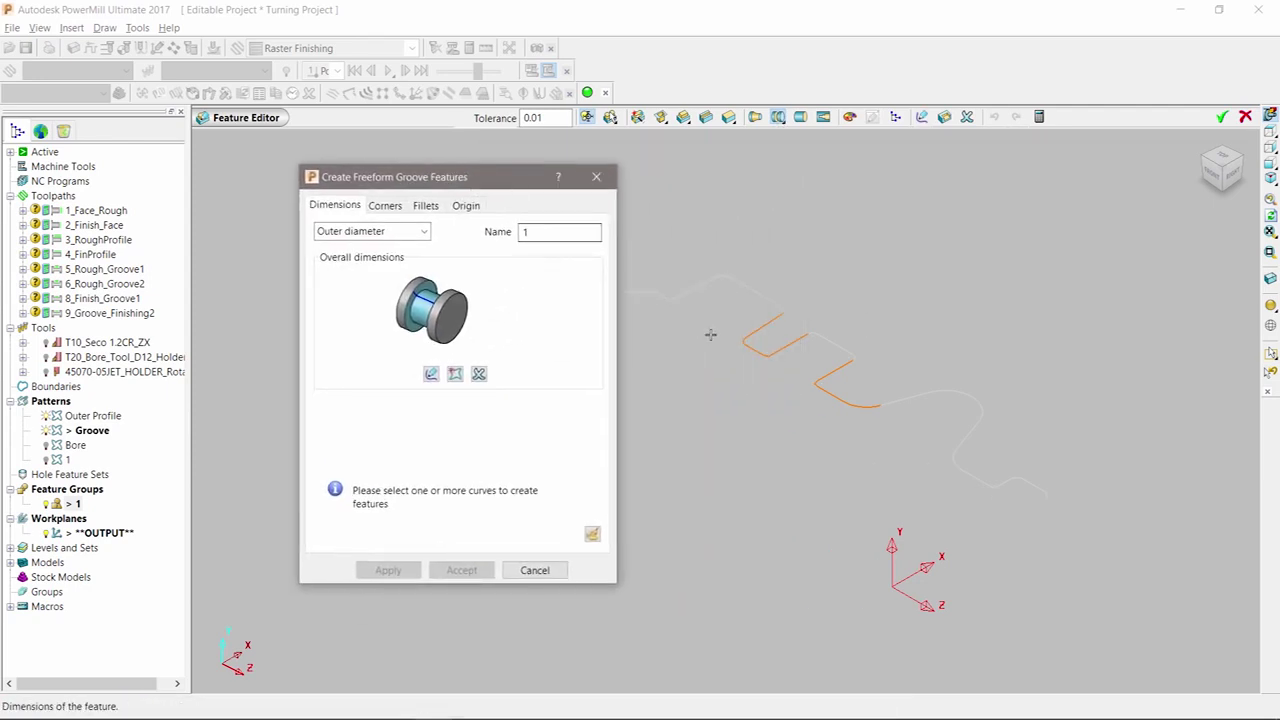
{"action": "left_click", "coordinate": [767, 355]}
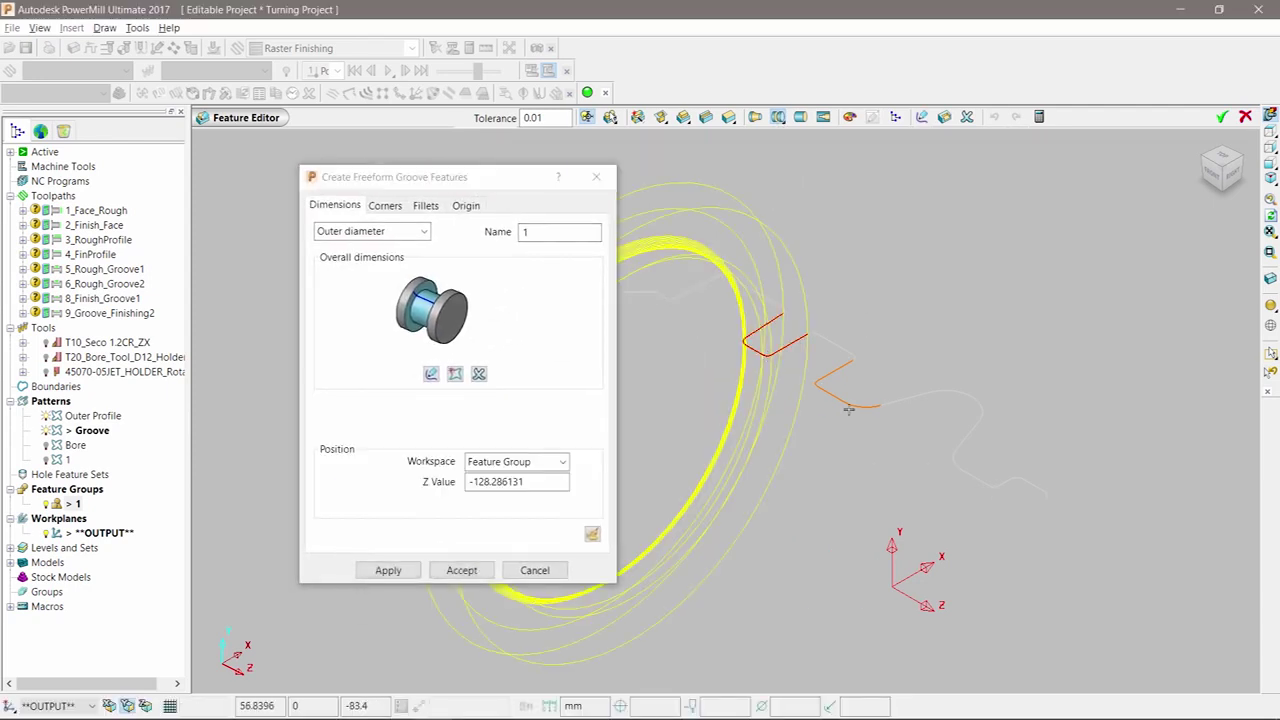
{"action": "left_click", "coordinate": [376, 570]}
{"action": "left_click", "coordinate": [534, 570]}
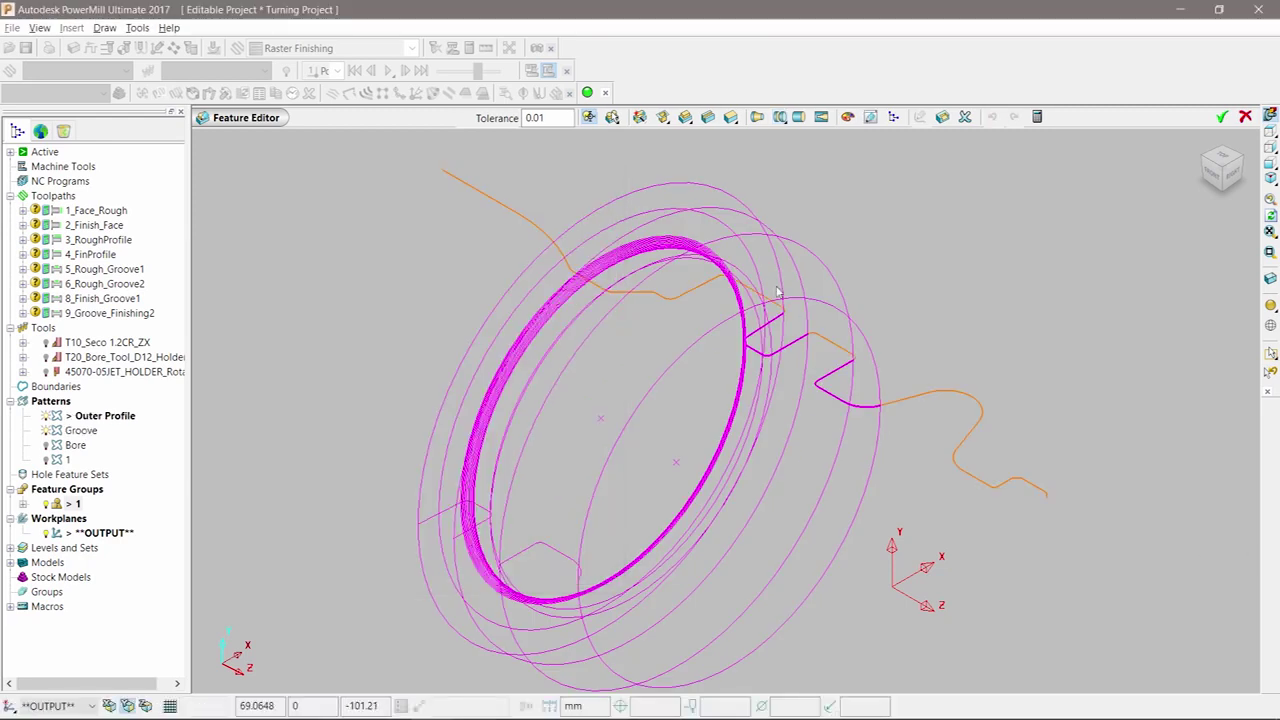
- Create a turning profile feature from the Outer Profile pattern's curve
{"action": "left_click", "coordinate": [763, 117]}
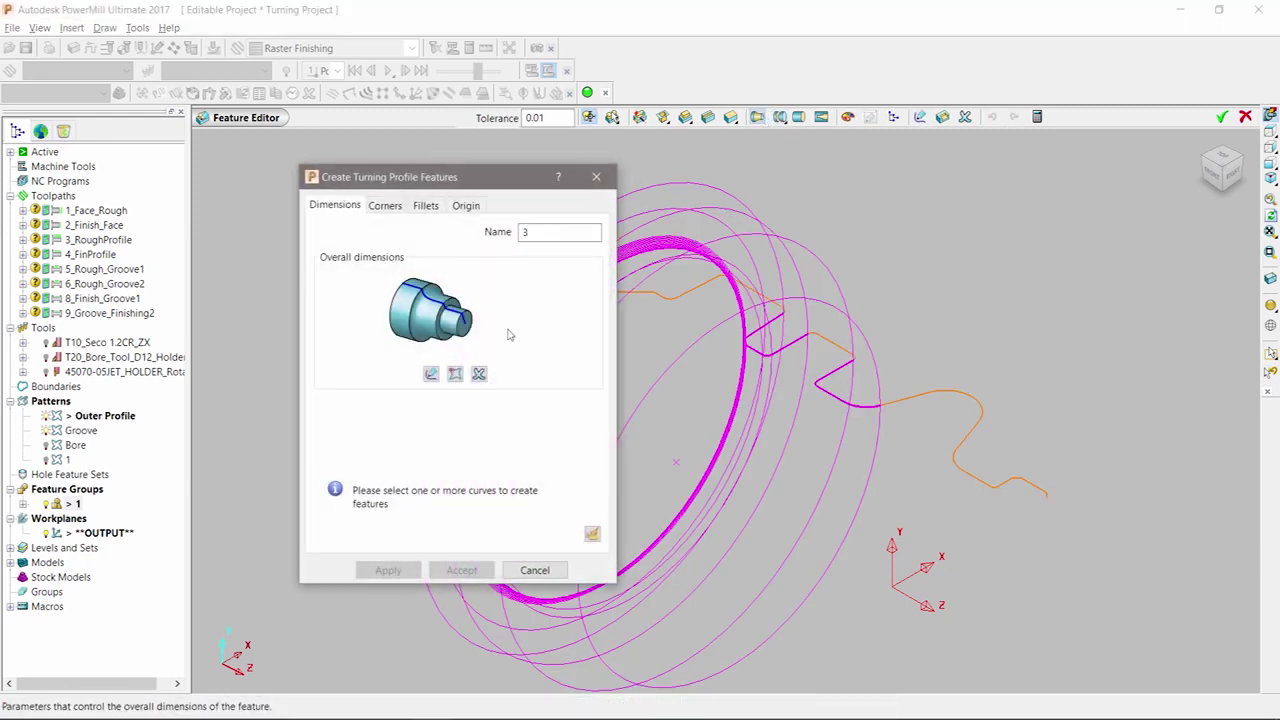
{"action": "left_click", "coordinate": [962, 470]}
{"action": "left_click", "coordinate": [460, 570]}
- Add a turning face feature at the workplane origin and extend its outer diameter to the outer edge of the block
{"action": "right_click", "coordinate": [60, 504]}
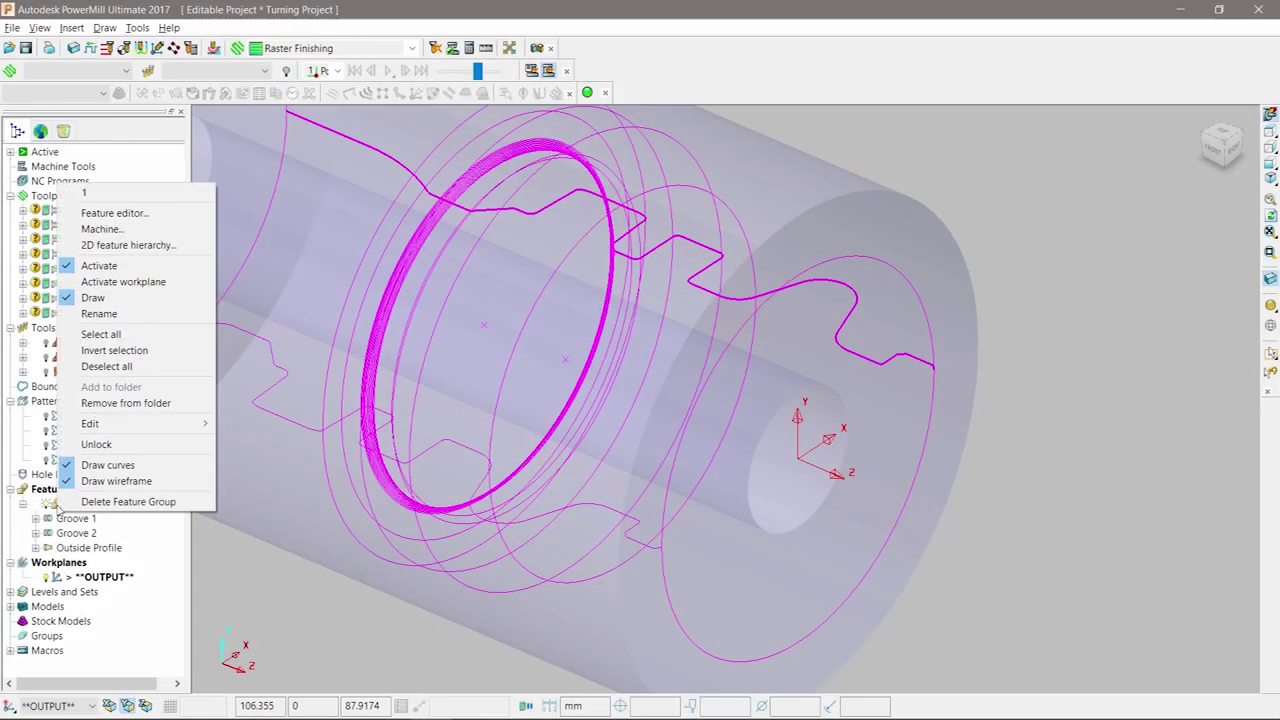
{"action": "left_click", "coordinate": [117, 218]}
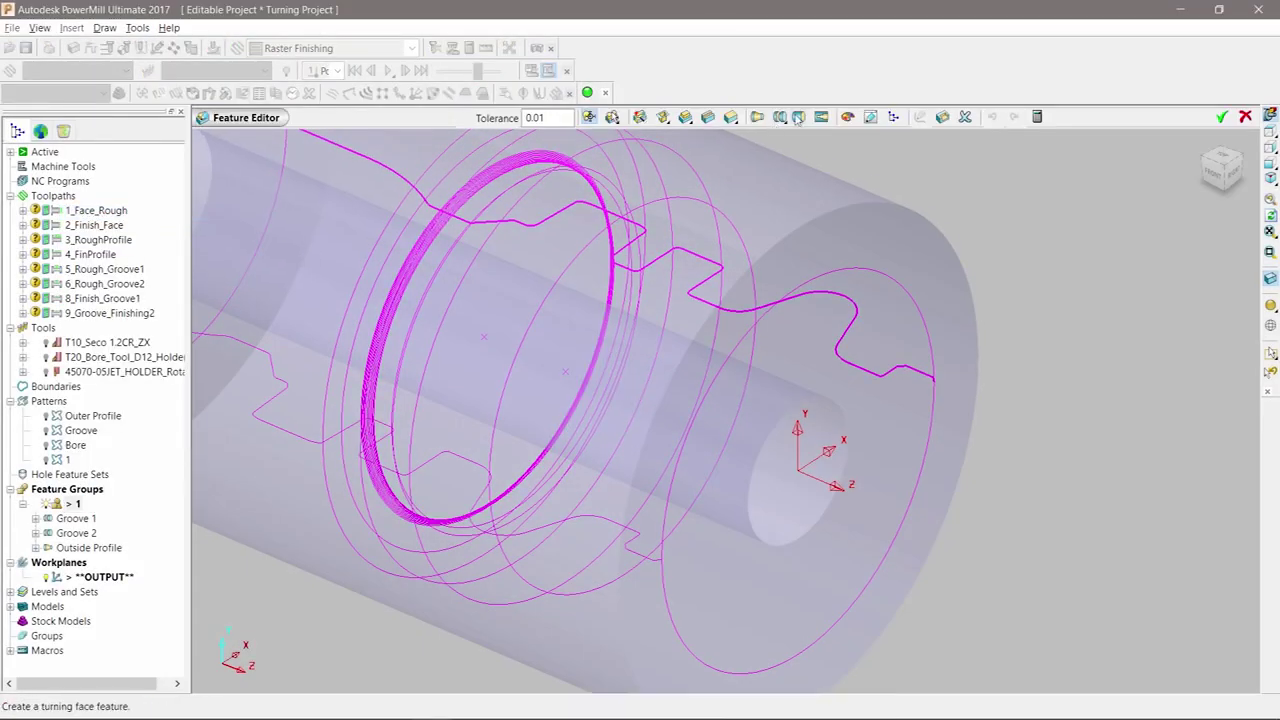
{"action": "left_click", "coordinate": [798, 117]}
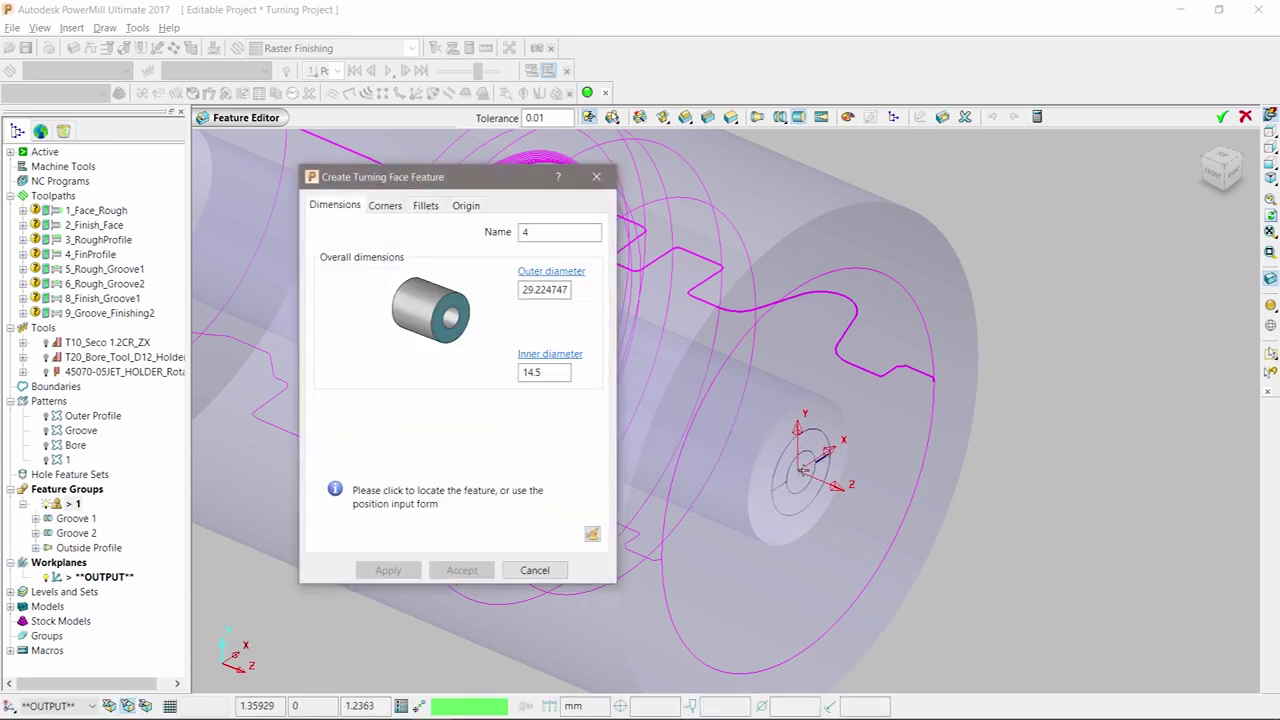
{"action": "left_click", "coordinate": [800, 468]}
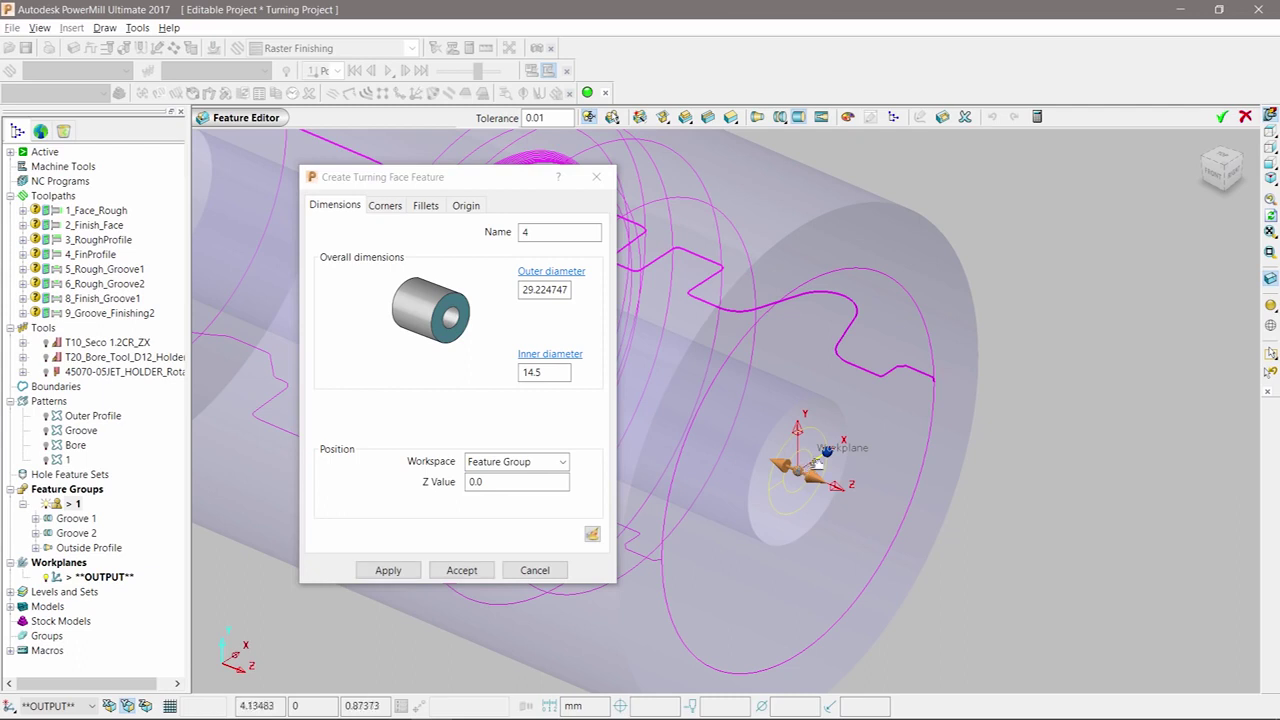
{"action": "scroll", "coordinate": [815, 462], "scroll_direction": "up", "scroll_amount": 3}
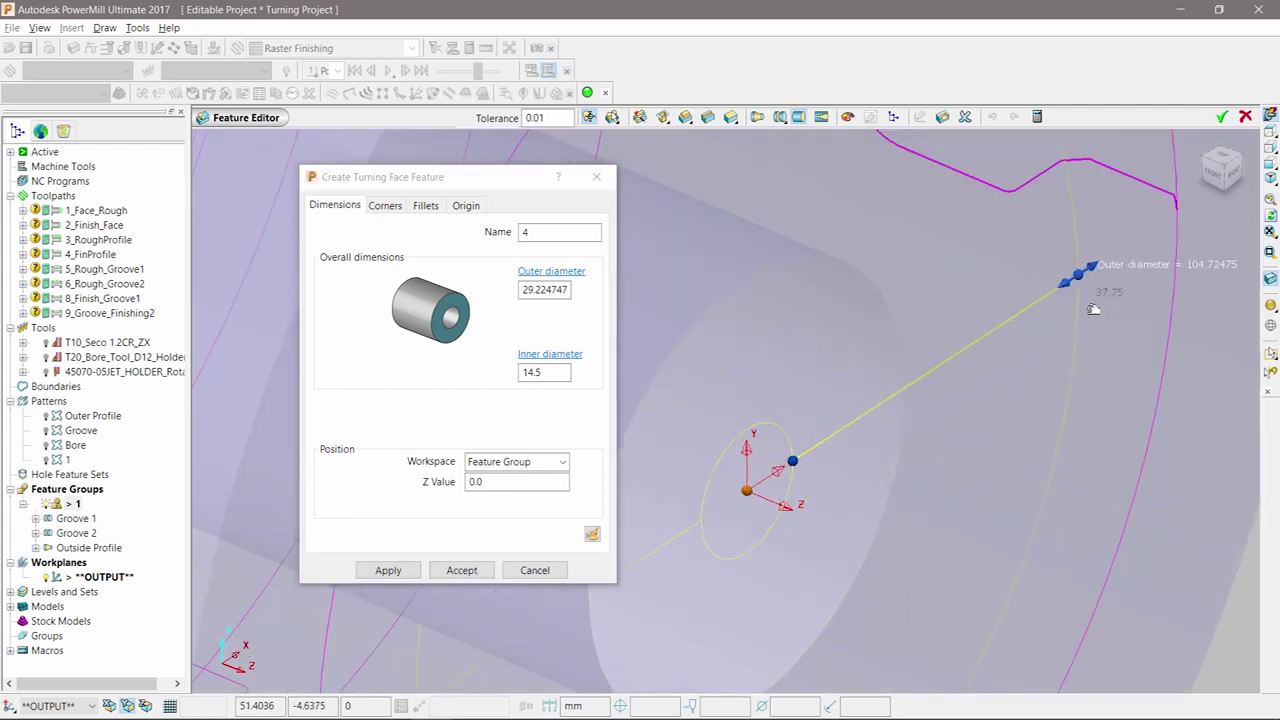
{"action": "scroll", "coordinate": [1090, 305], "scroll_direction": "down", "scroll_amount": 3}
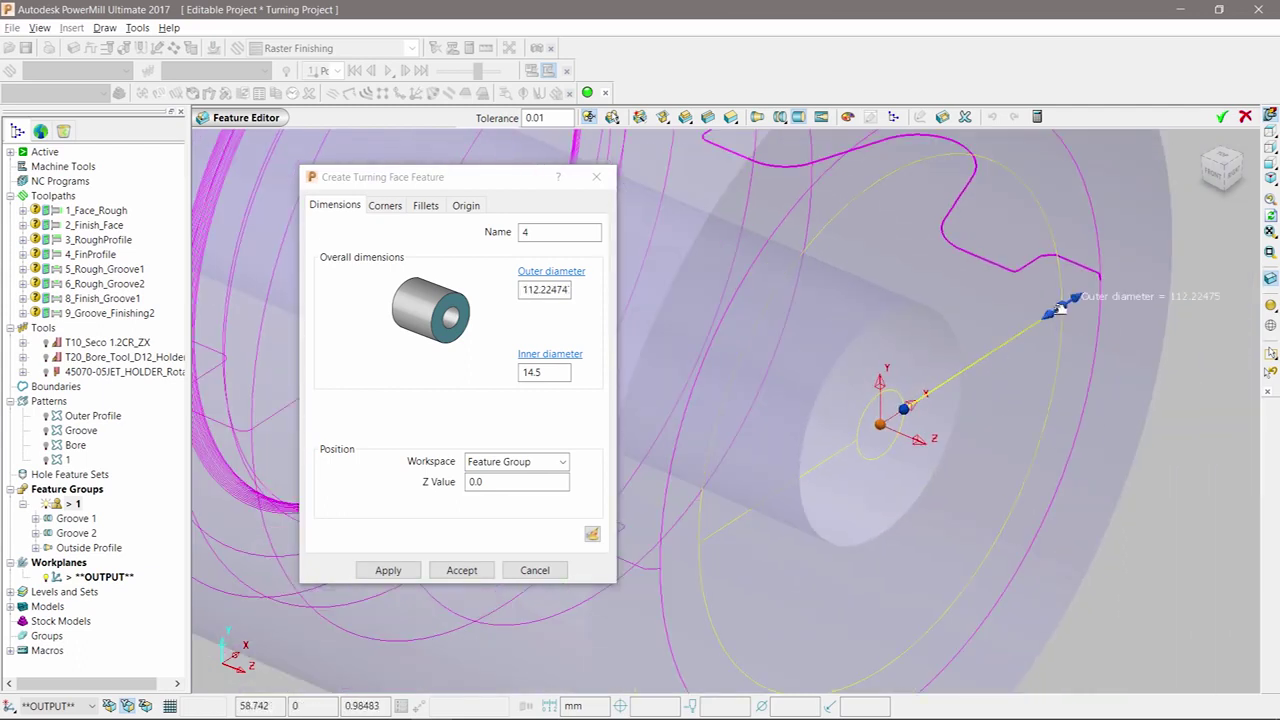
{"action": "left_click", "coordinate": [1173, 232]}
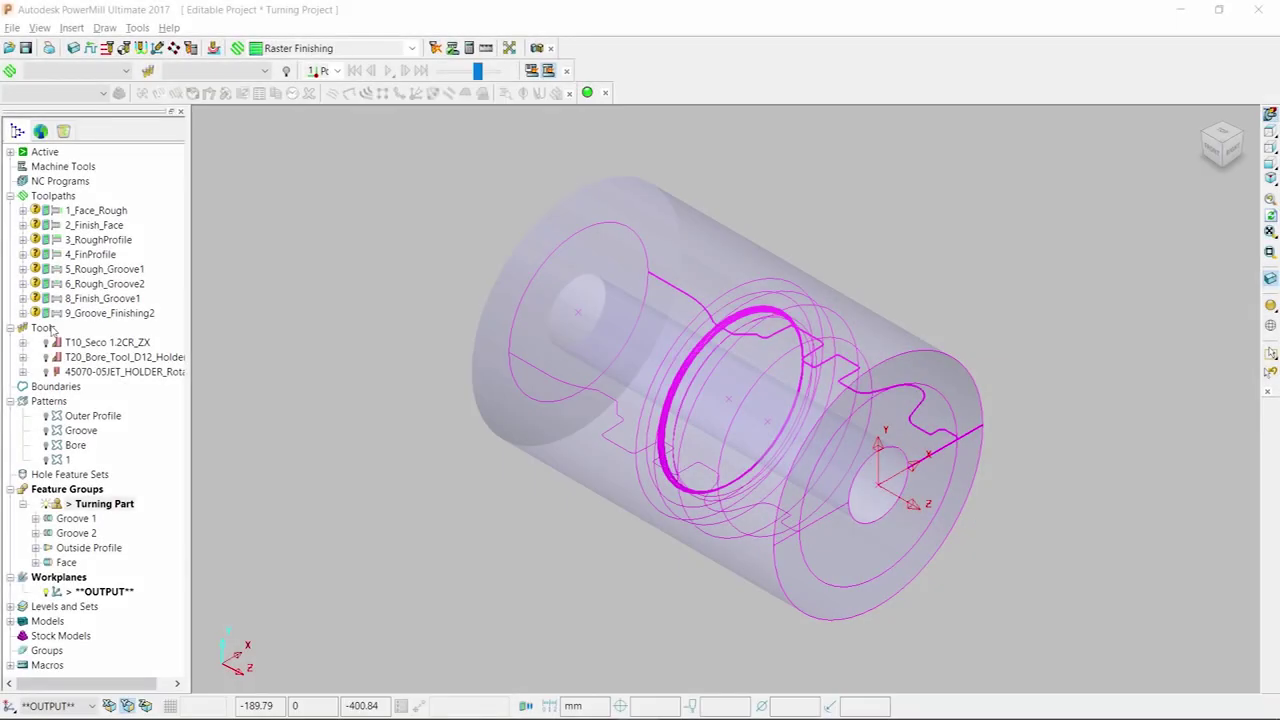
- Create a new Turning - Profiling tool
{"action": "right_click", "coordinate": [52, 330]}
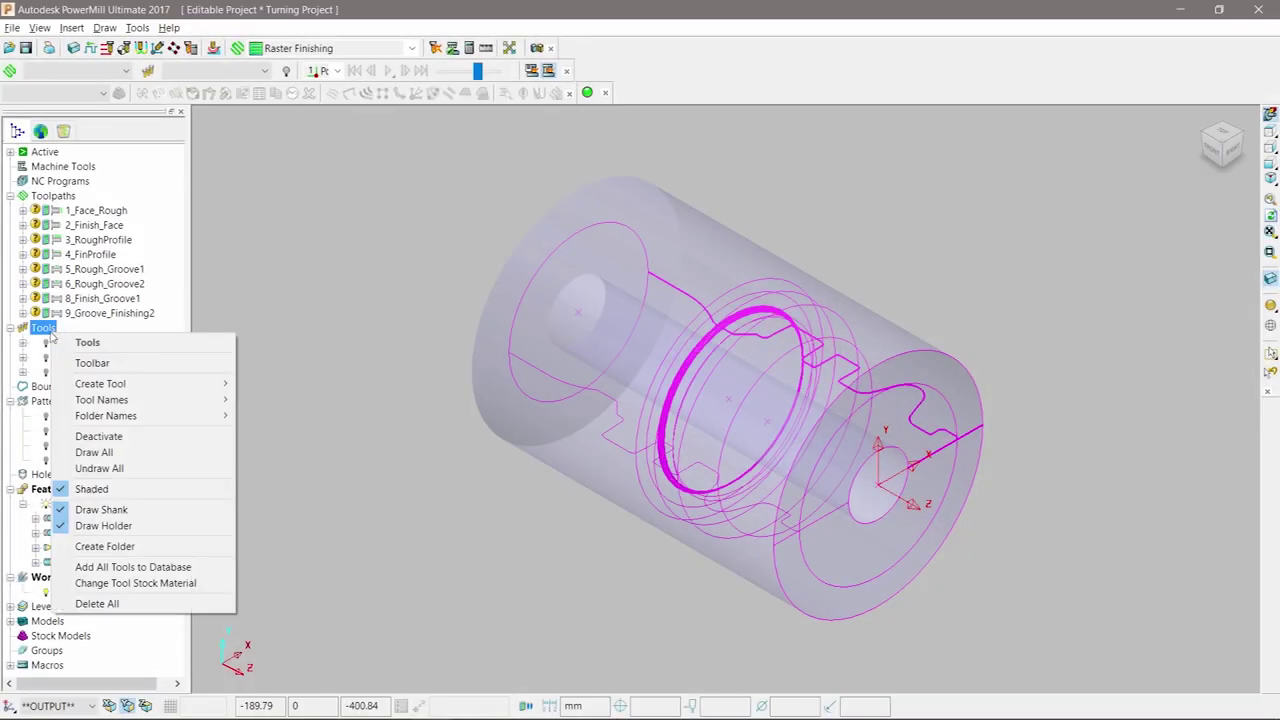
{"action": "mouse_move", "coordinate": [110, 384]}
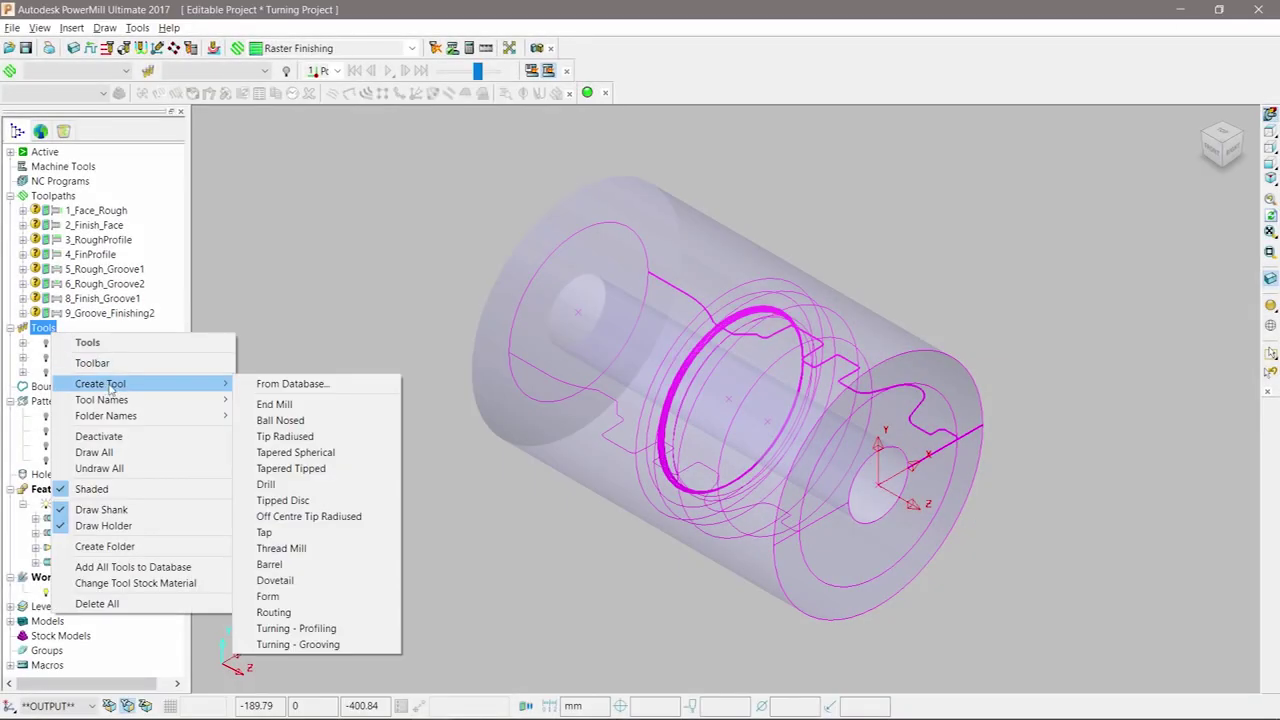
{"action": "left_click", "coordinate": [343, 632]}
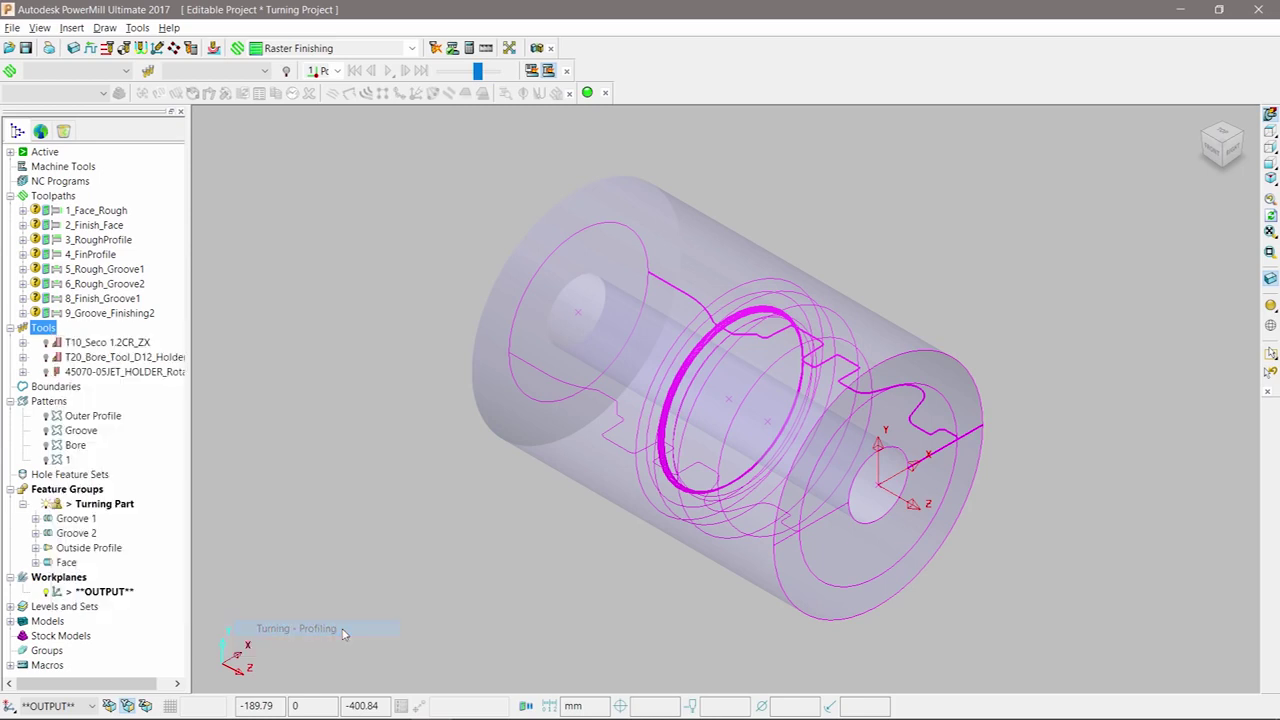
{"action": "left_click_drag", "start_coordinate": [270, 103], "coordinate": [473, 197]}
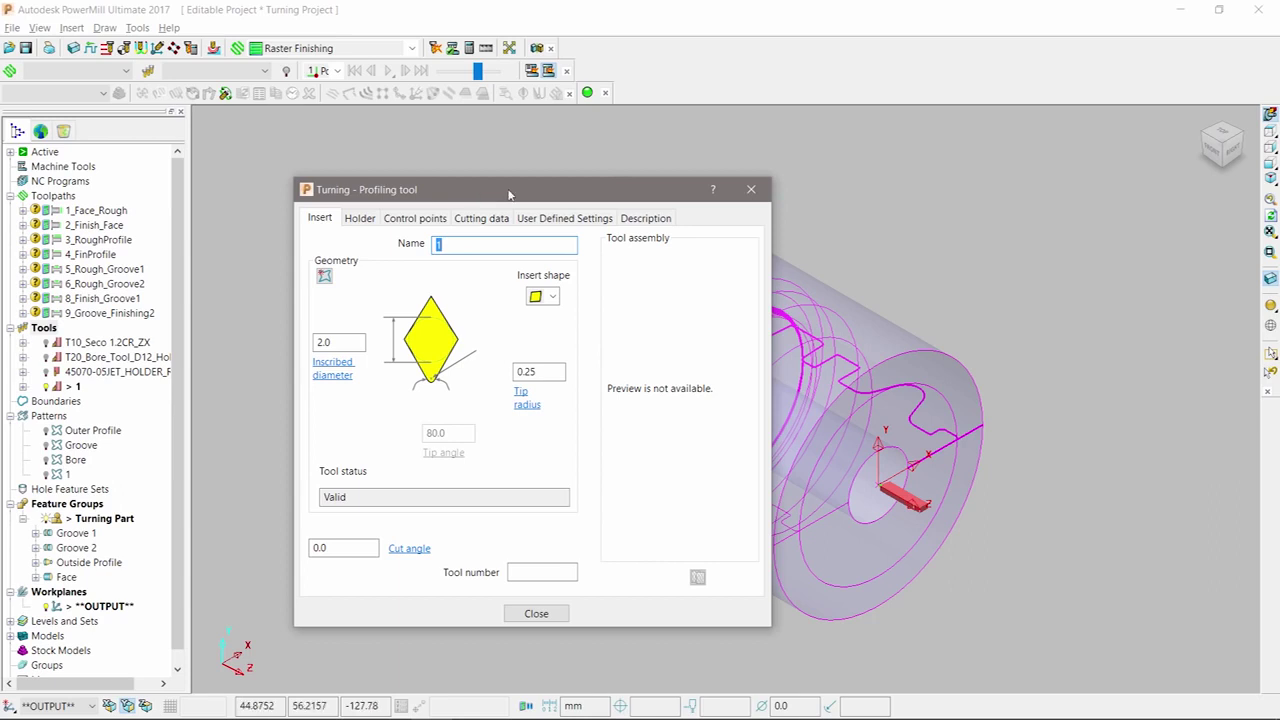
- Keep the current insert shape and set the insert's inscribed diameter to 12 mm
{"action": "left_click", "coordinate": [552, 298]}
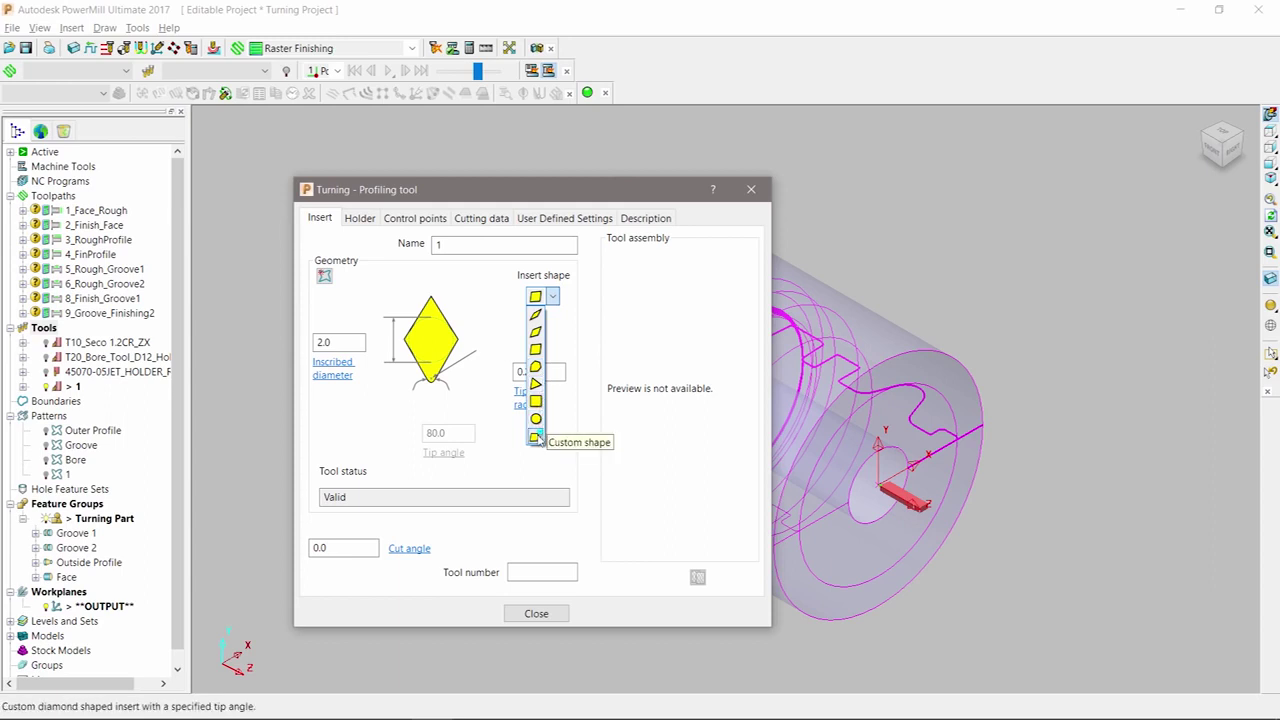
{"action": "left_click", "coordinate": [552, 298]}
{"action": "left_click_drag", "start_coordinate": [338, 342], "coordinate": [296, 348]}
{"action": "type", "text": "12"}
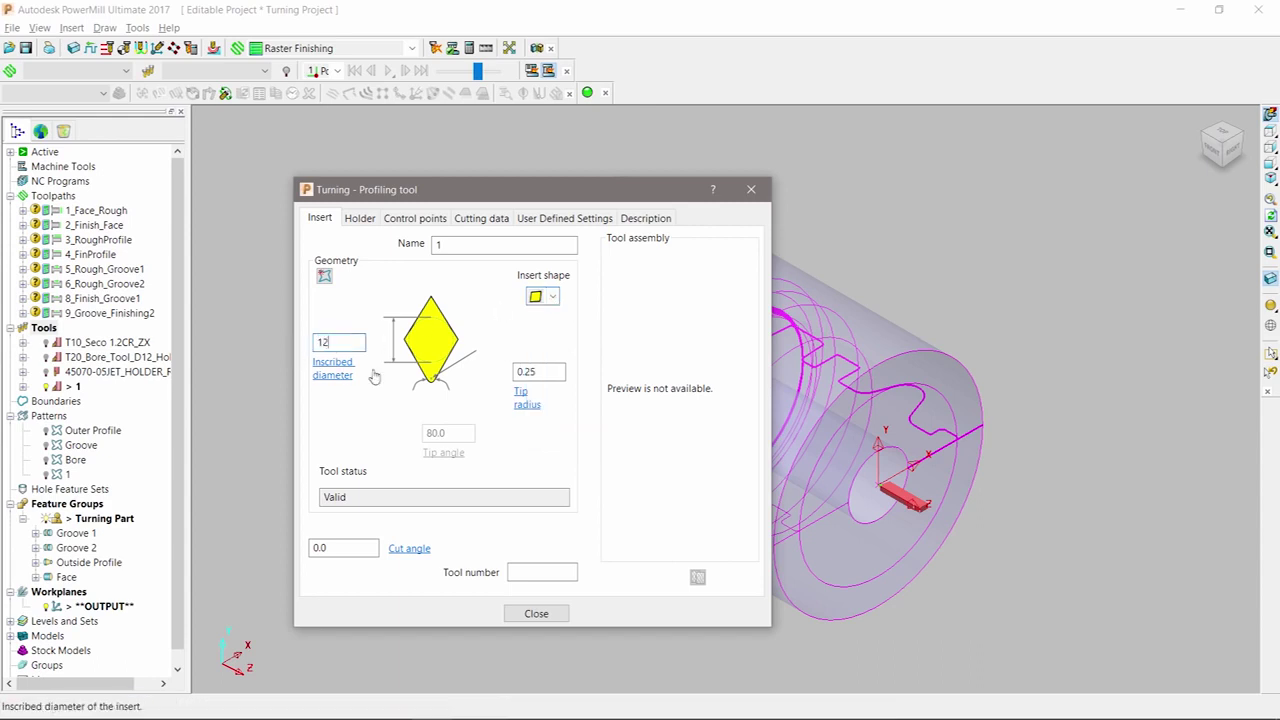
{"action": "key", "text": "Tab"}
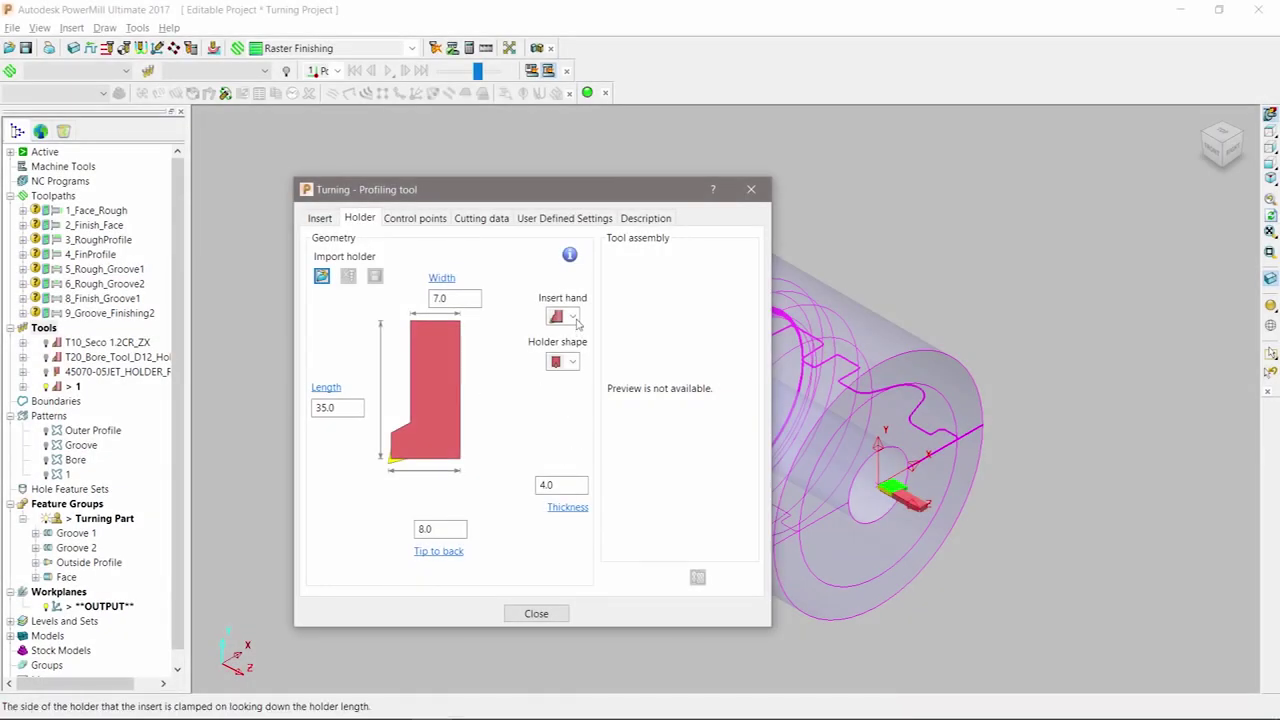
- Review the available holder shapes for the profiling tool
{"action": "left_click", "coordinate": [563, 362]}
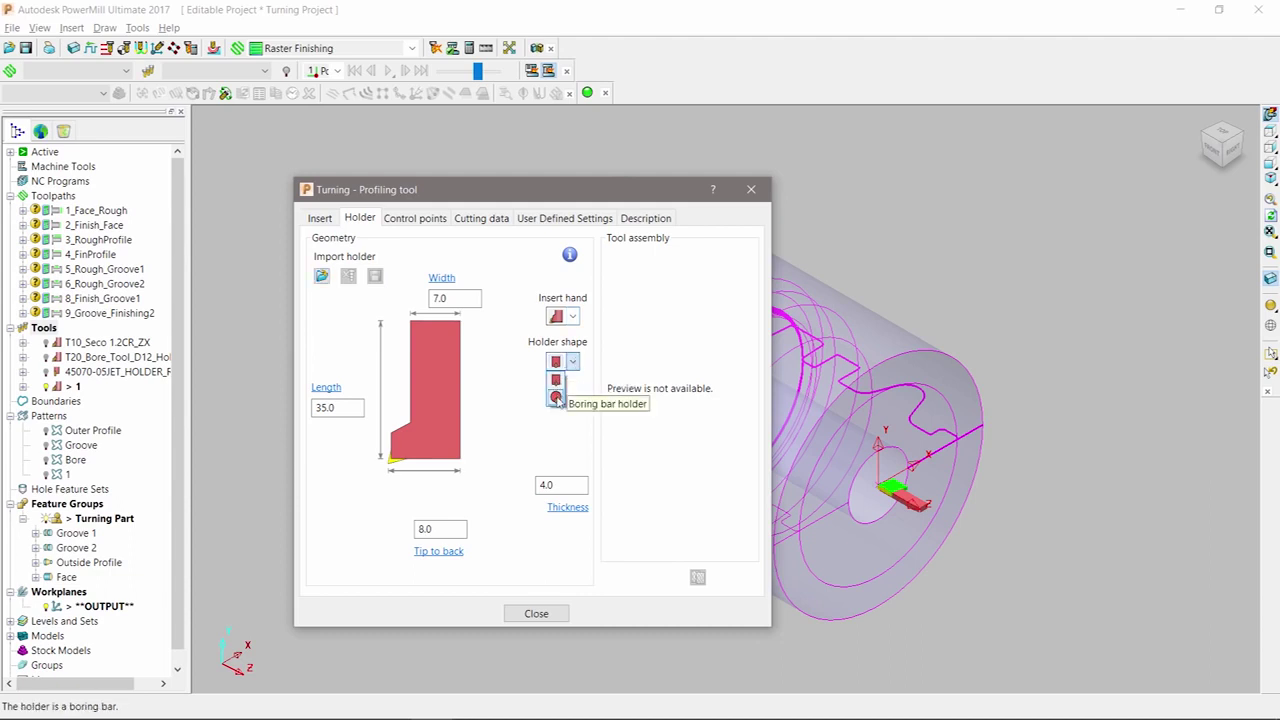
{"action": "left_click", "coordinate": [578, 364]}
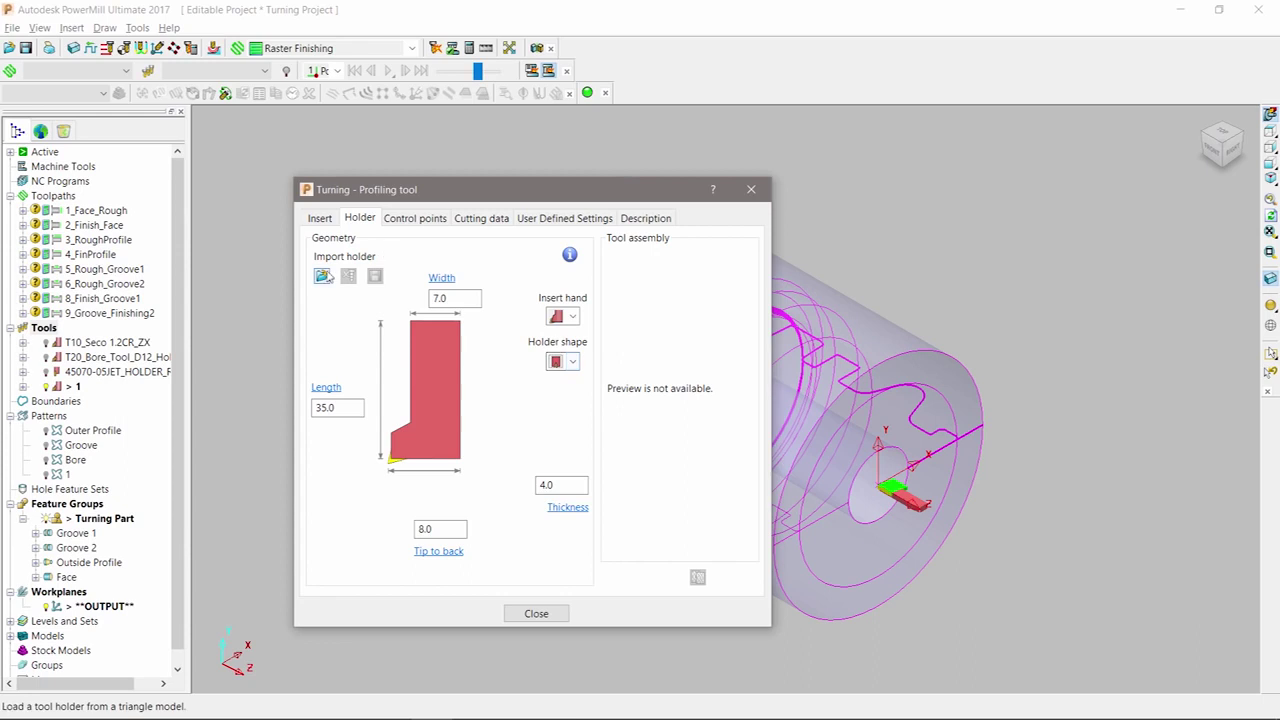
- Import the T10 Turning D12Holder 1.2CR.dmt triangle model as the profiling tool's holder
{"action": "left_click", "coordinate": [321, 276]}
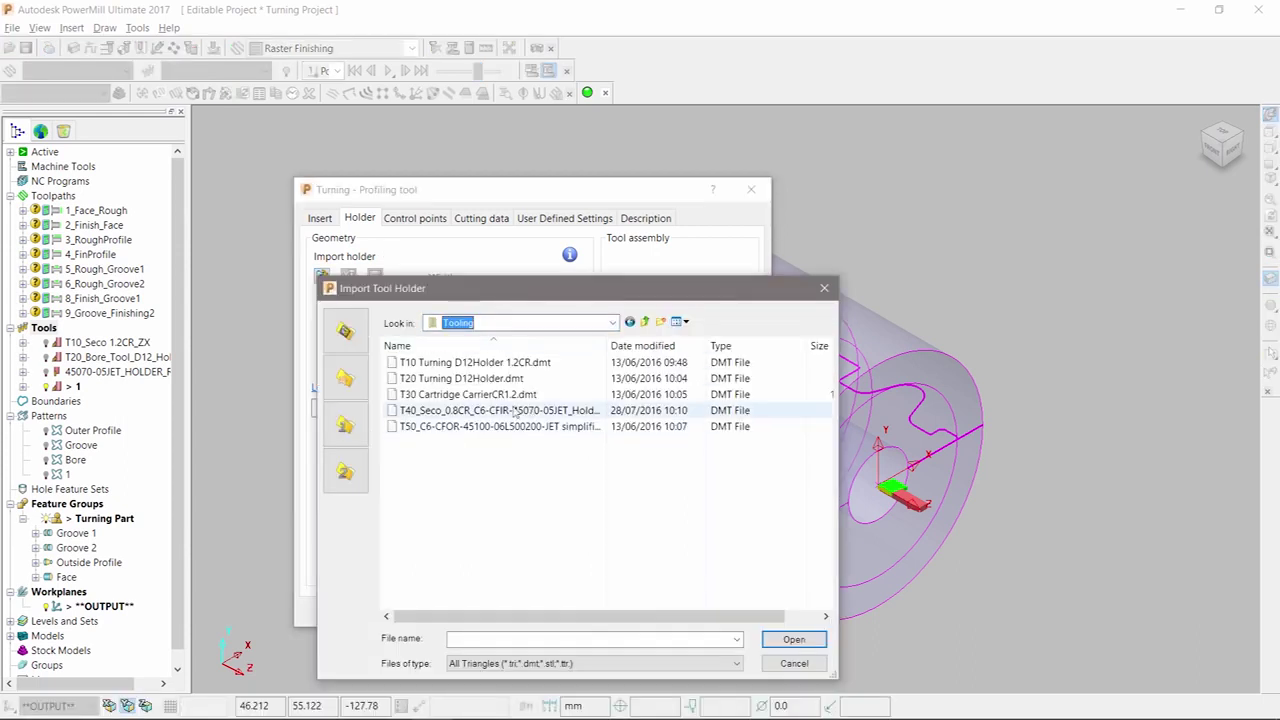
{"action": "left_click", "coordinate": [460, 363]}
{"action": "left_click", "coordinate": [794, 639]}
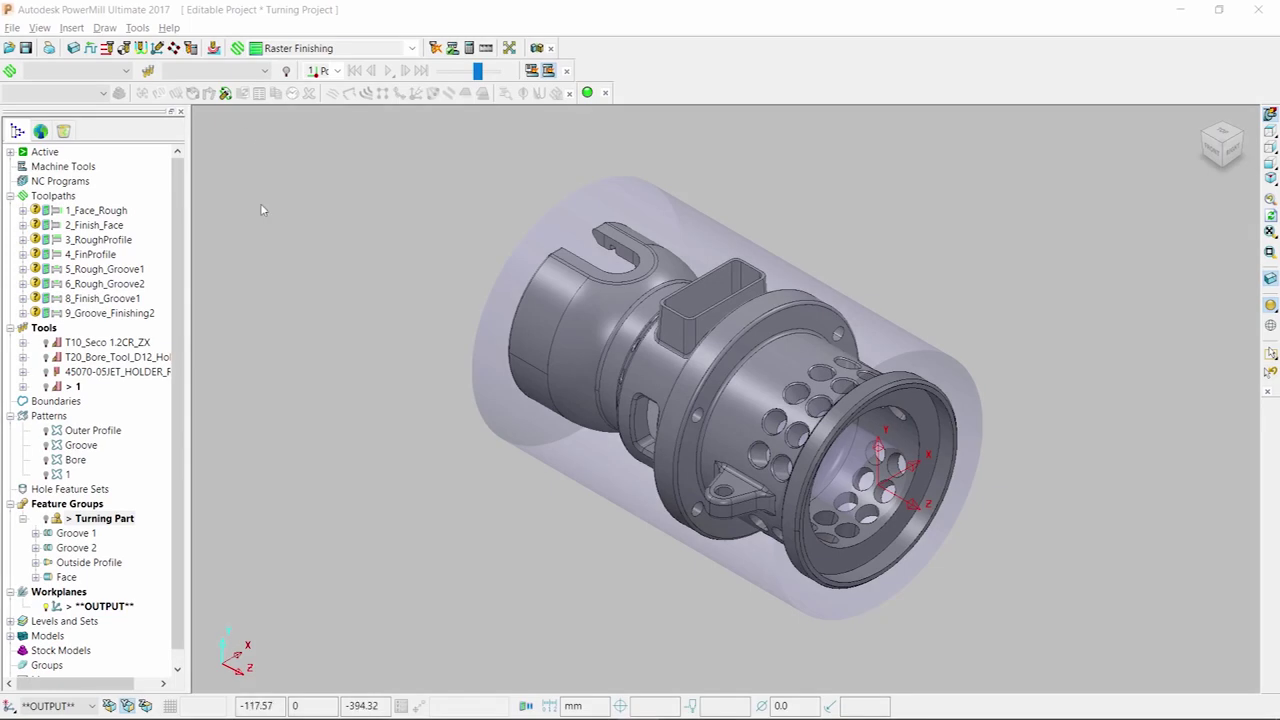
- Start a new toolpath and show the Turning category of machining strategies
{"action": "left_click", "coordinate": [237, 48]}
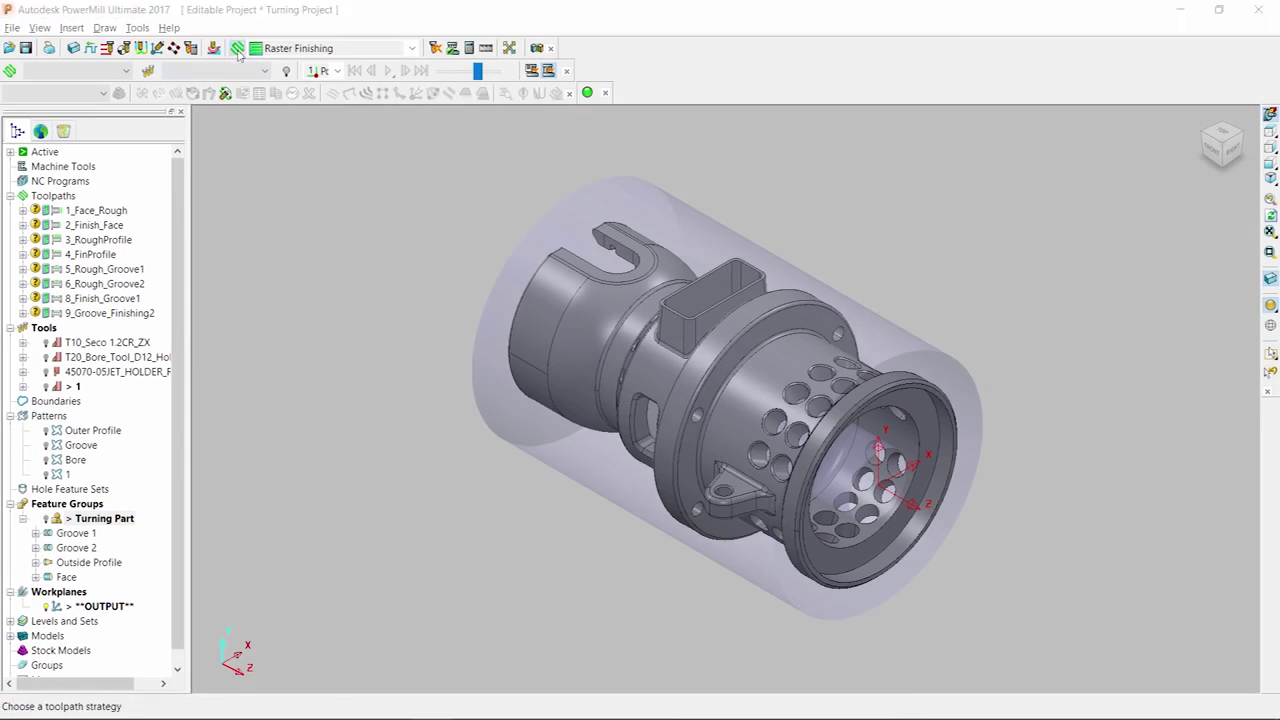
{"action": "left_click_drag", "start_coordinate": [298, 73], "coordinate": [353, 133]}
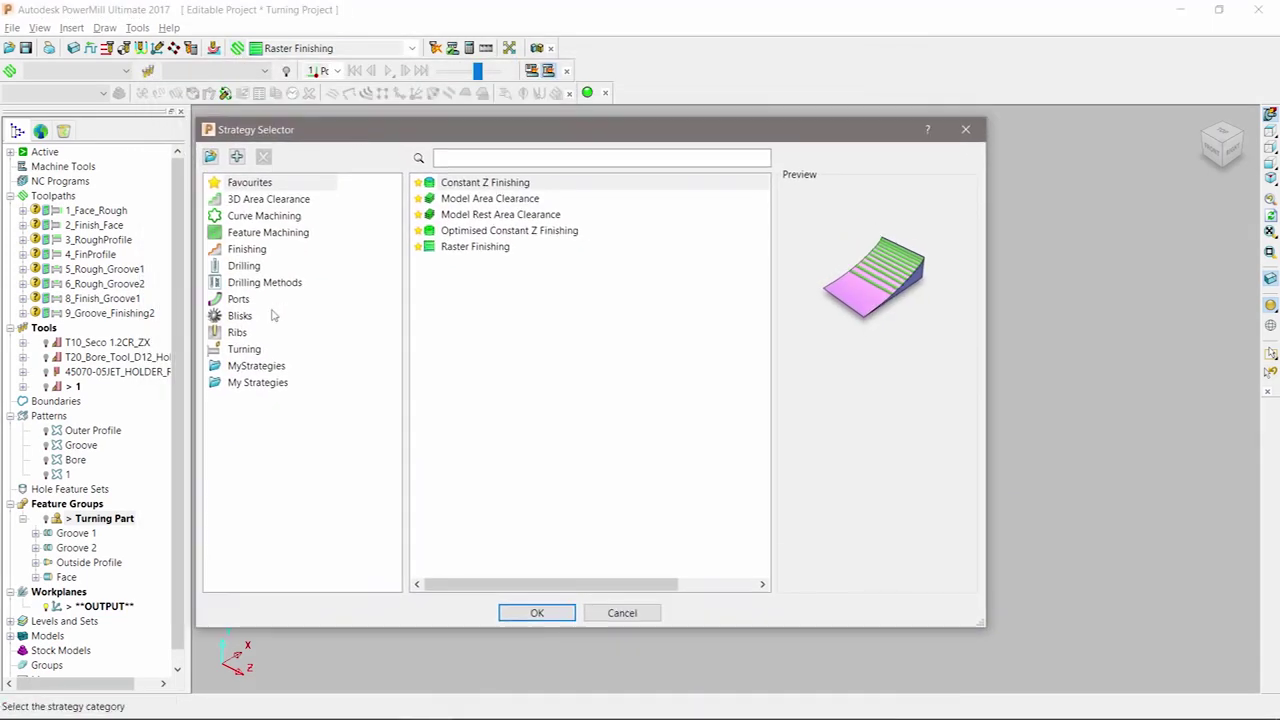
{"action": "left_click", "coordinate": [252, 350]}
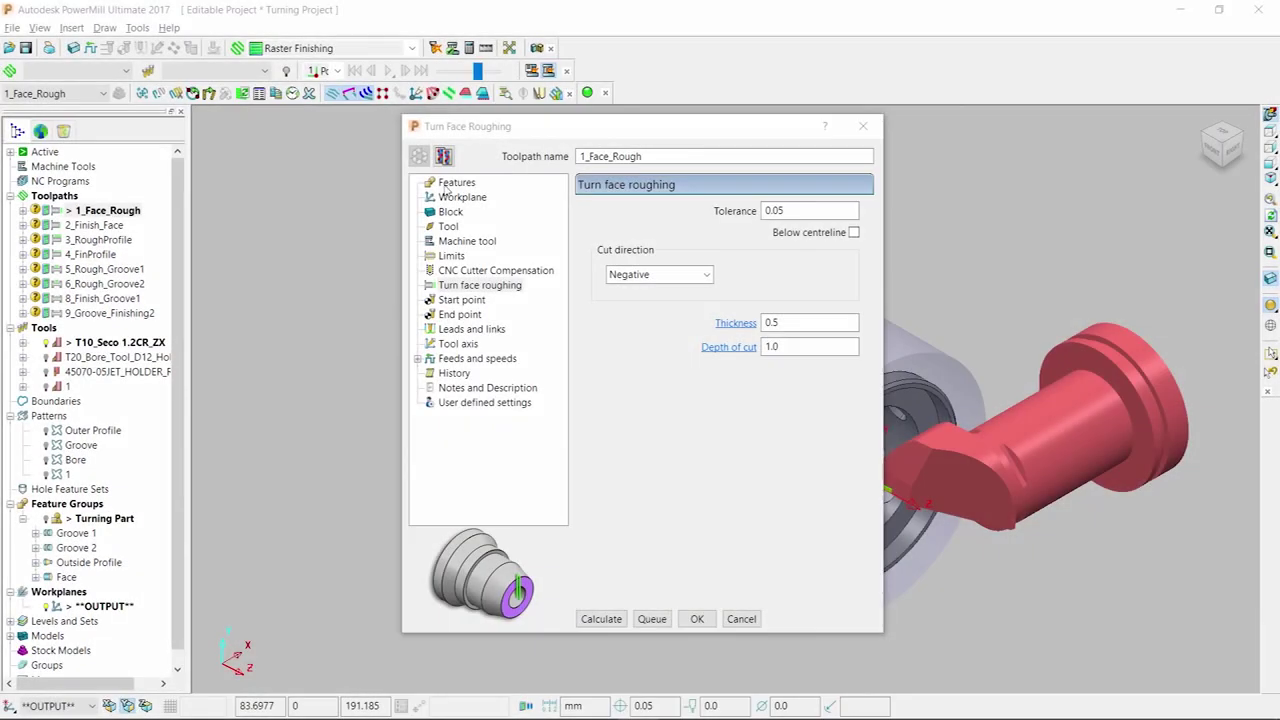
- Choose the Face feature from the Turning Part group for 1_Face_Rough and check its assigned tool
{"action": "left_click", "coordinate": [450, 184]}
{"action": "left_click", "coordinate": [676, 248]}
{"action": "left_click", "coordinate": [690, 279]}
{"action": "left_click", "coordinate": [688, 350]}
{"action": "left_click", "coordinate": [670, 380]}
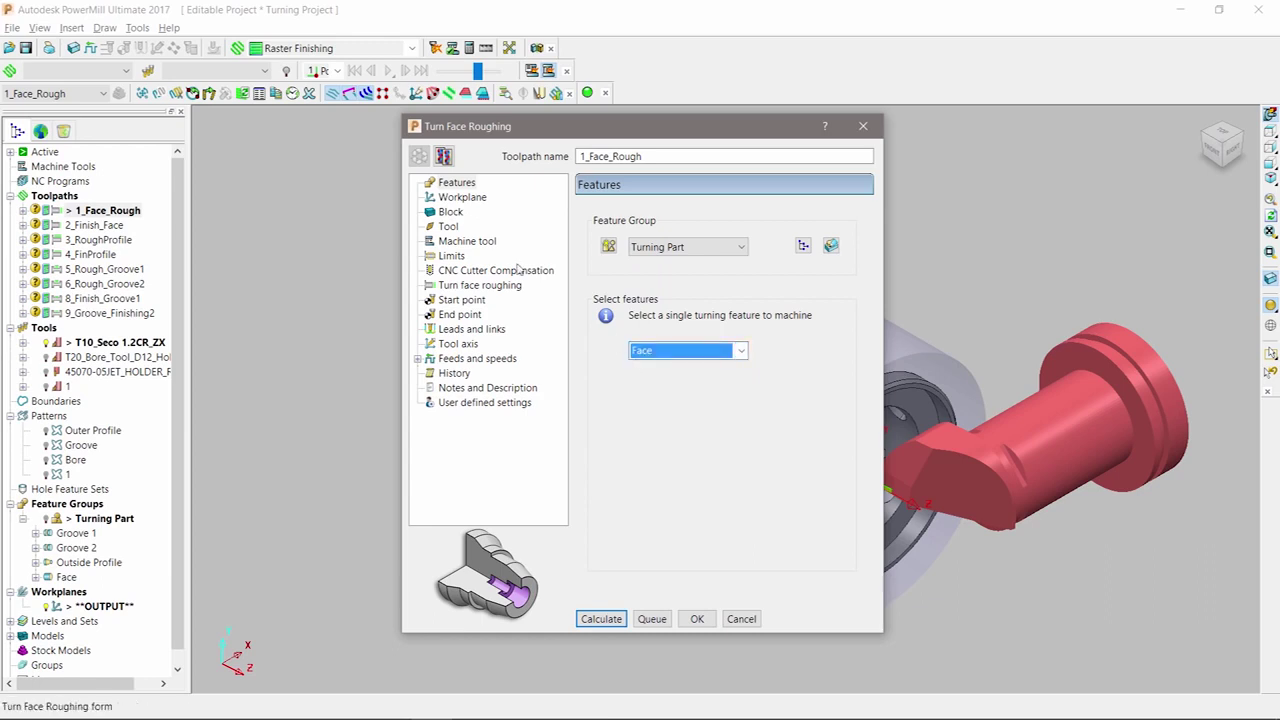
{"action": "left_click", "coordinate": [448, 226]}
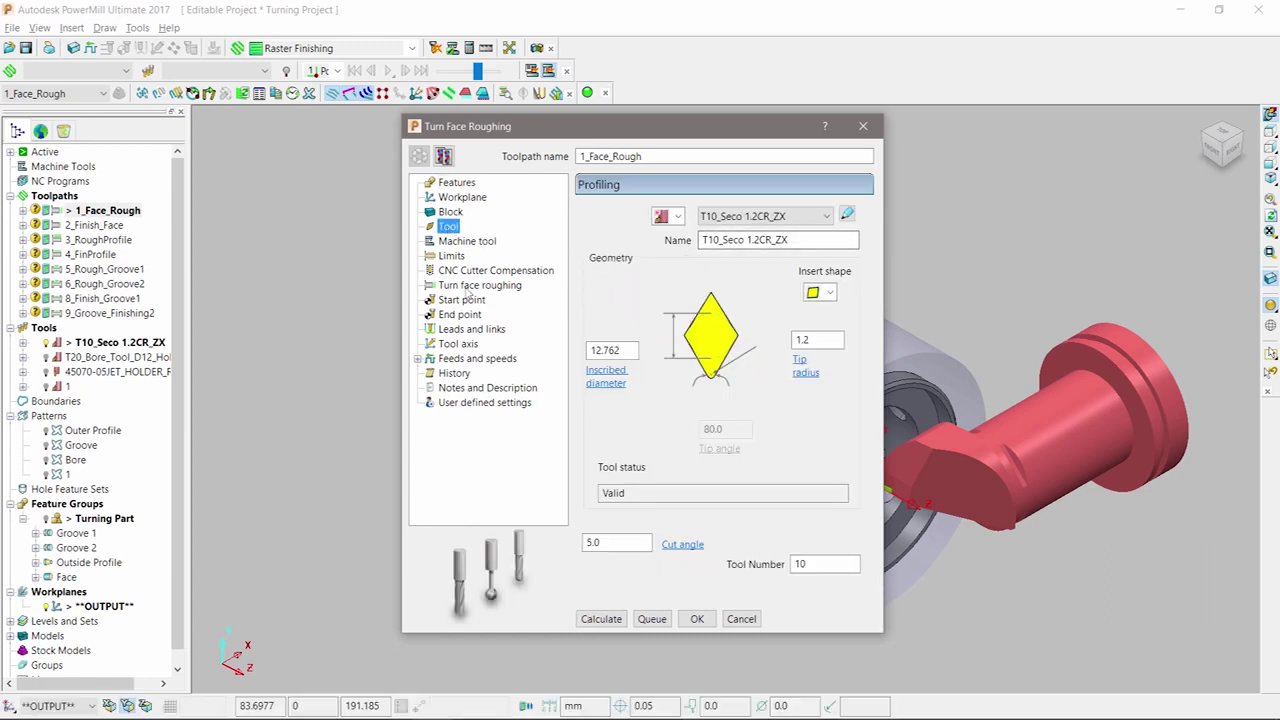
- Set the face roughing thickness to 1.0, keep the depth of cut, and calculate 1_Face_Rough
{"action": "left_click", "coordinate": [467, 288]}
{"action": "left_click", "coordinate": [756, 322]}
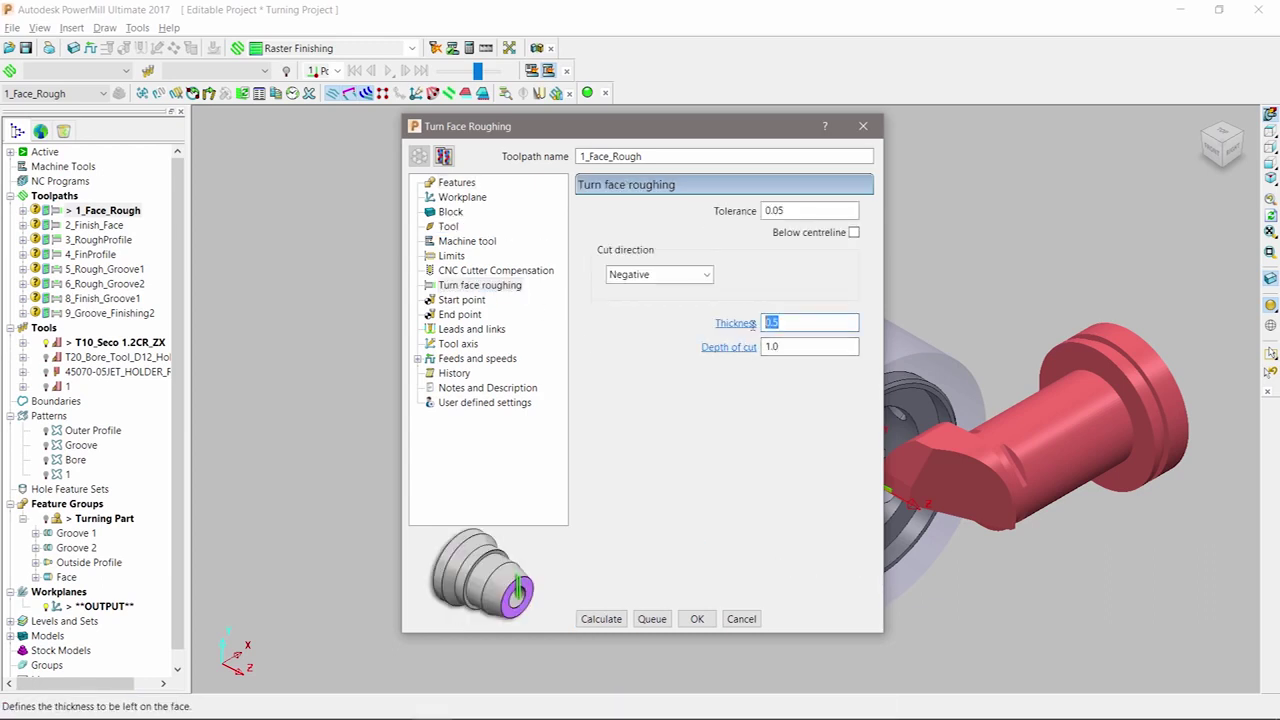
{"action": "type", "text": "1"}
{"action": "left_click", "coordinate": [778, 348]}
{"action": "left_click", "coordinate": [778, 347]}
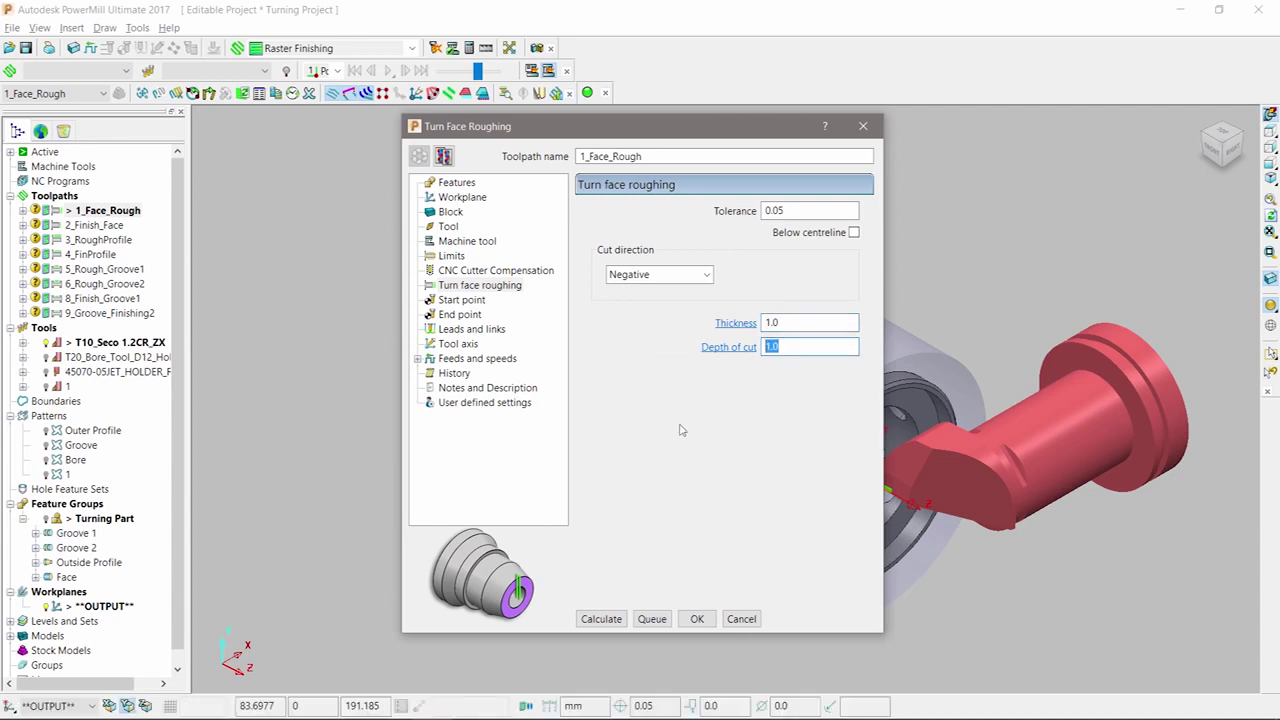
{"action": "left_click", "coordinate": [601, 619]}
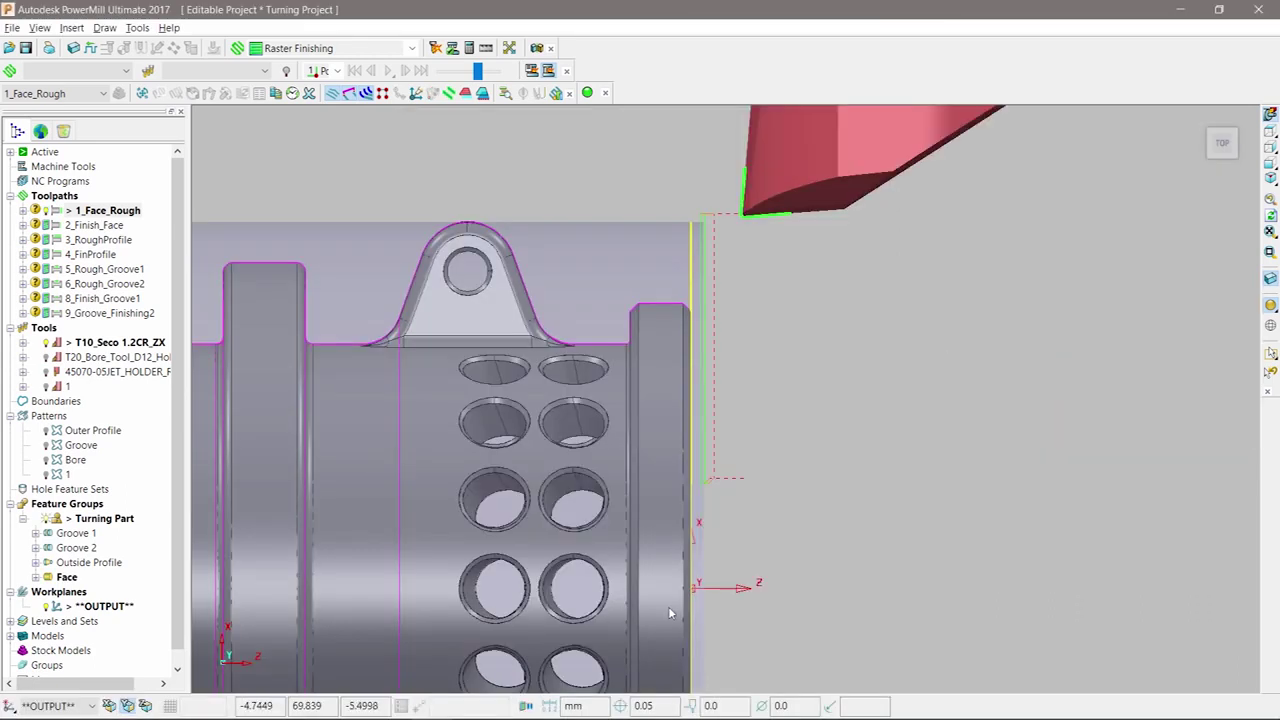
{"action": "key", "text": "ctrl+3"}
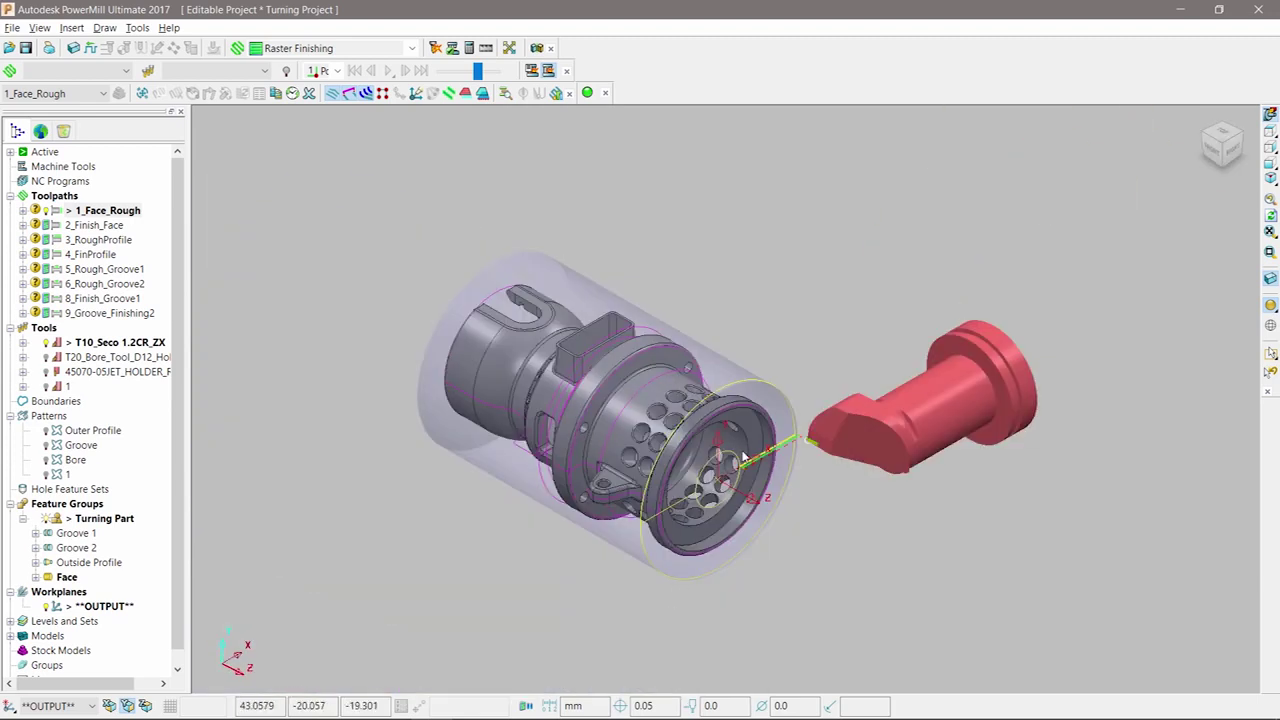
{"action": "scroll", "coordinate": [744, 457], "scroll_direction": "up", "scroll_amount": 3}
{"action": "scroll", "coordinate": [744, 457], "scroll_direction": "up", "scroll_amount": 2}
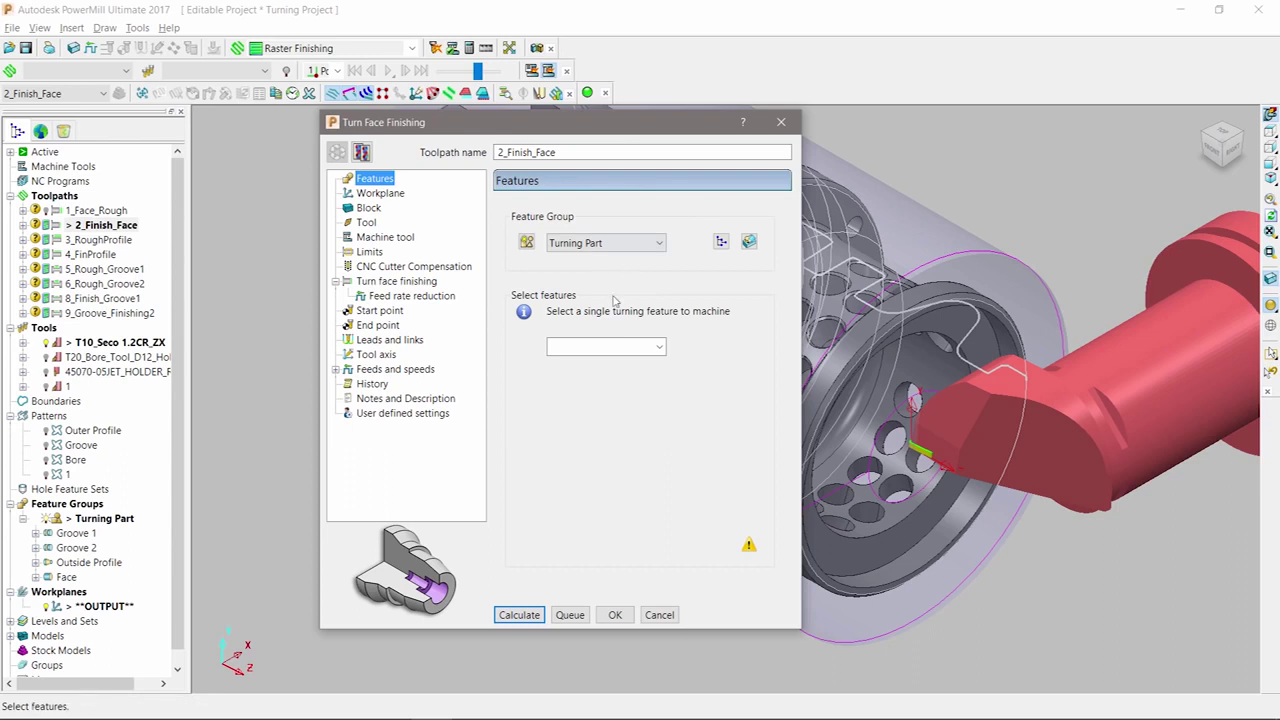
- Set 2_Finish_Face to machine the Face feature with a previous thickness of 1.0 and 3 cuts
{"action": "left_click", "coordinate": [620, 346]}
{"action": "left_click", "coordinate": [590, 375]}
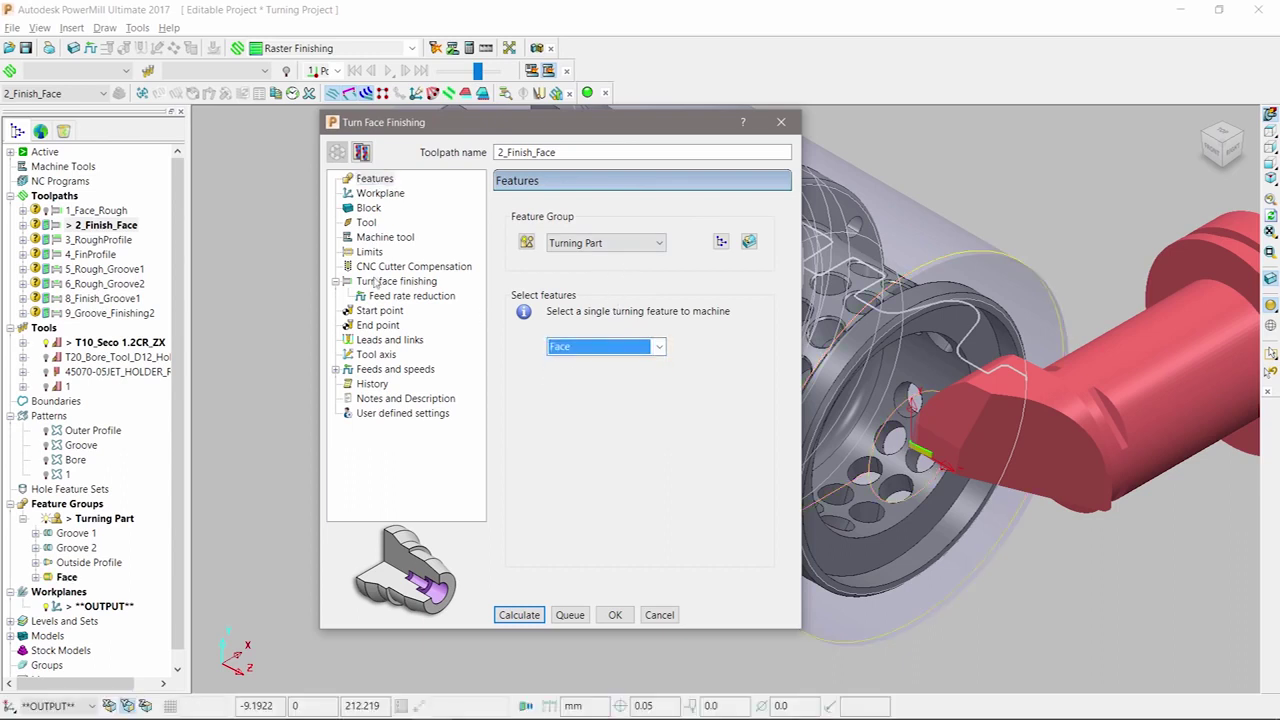
{"action": "left_click", "coordinate": [375, 282]}
{"action": "left_click", "coordinate": [624, 342]}
{"action": "type", "text": "1"}
{"action": "left_click", "coordinate": [657, 378]}
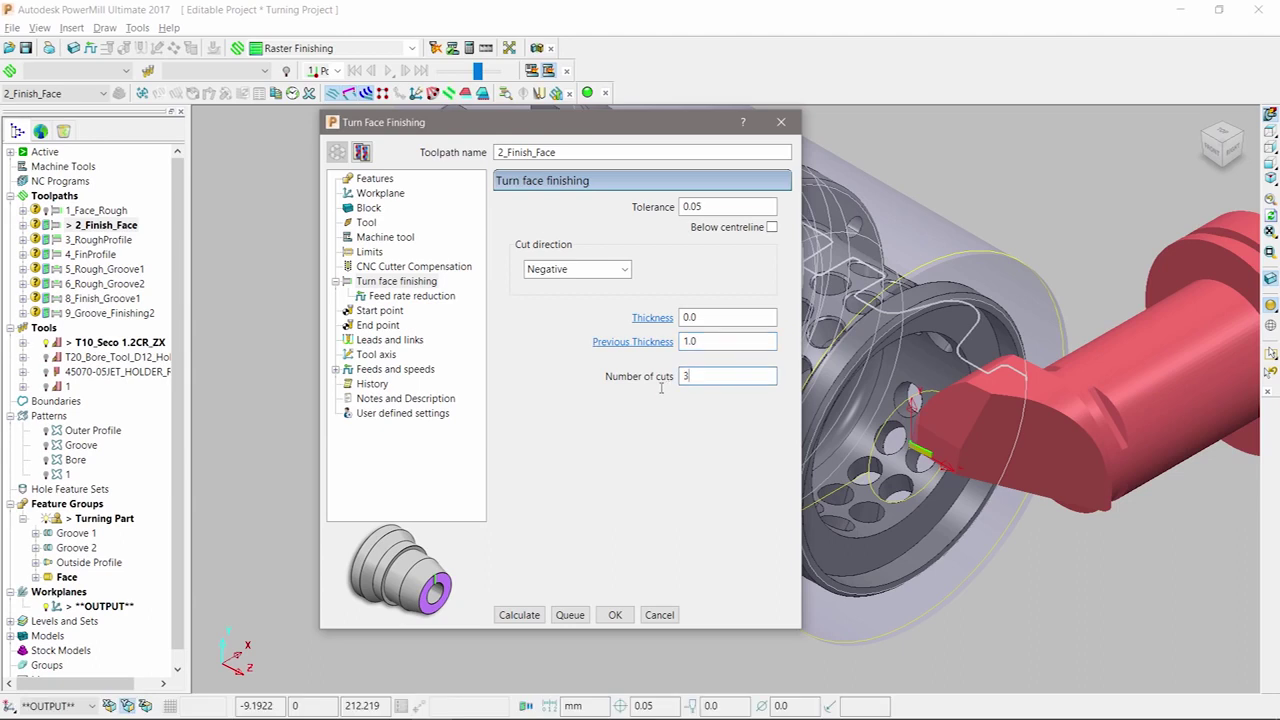
{"action": "type", "text": "3"}
- Calculate the 2_Finish_Face toolpath and close its form
{"action": "left_click", "coordinate": [519, 615]}
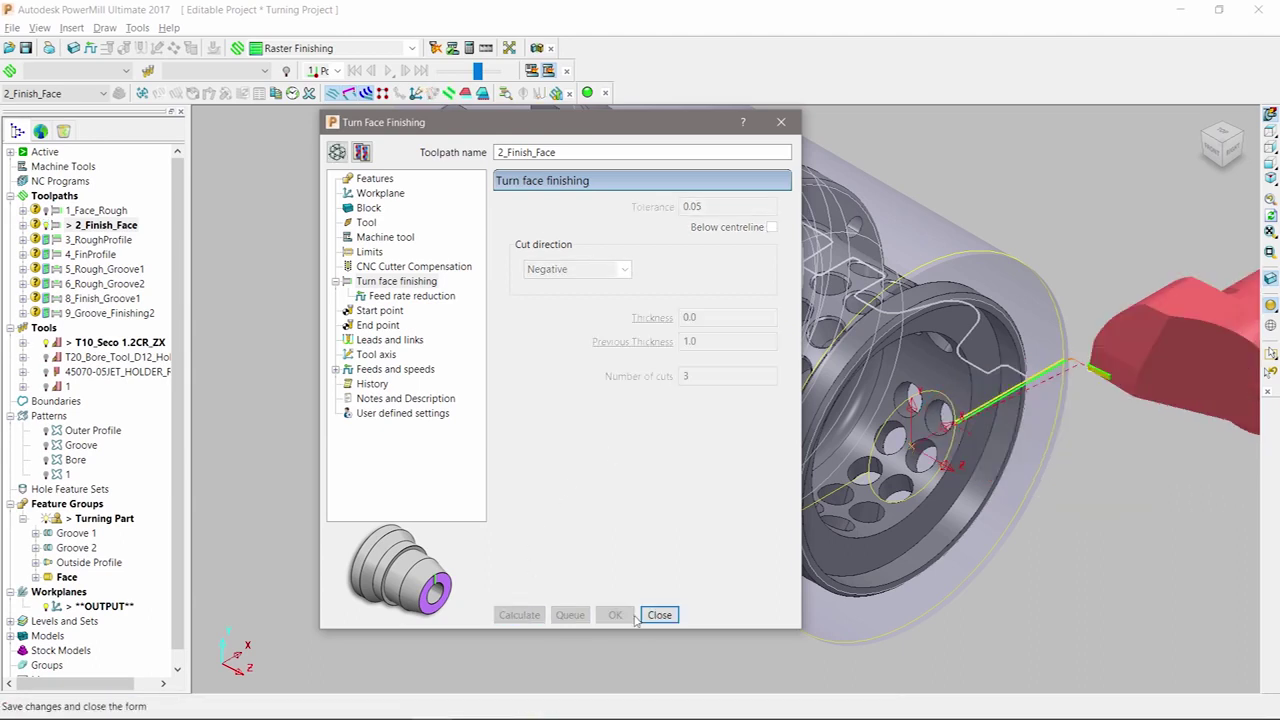
{"action": "left_click", "coordinate": [659, 615]}
{"action": "scroll", "coordinate": [1023, 460], "scroll_direction": "up", "scroll_amount": 5}
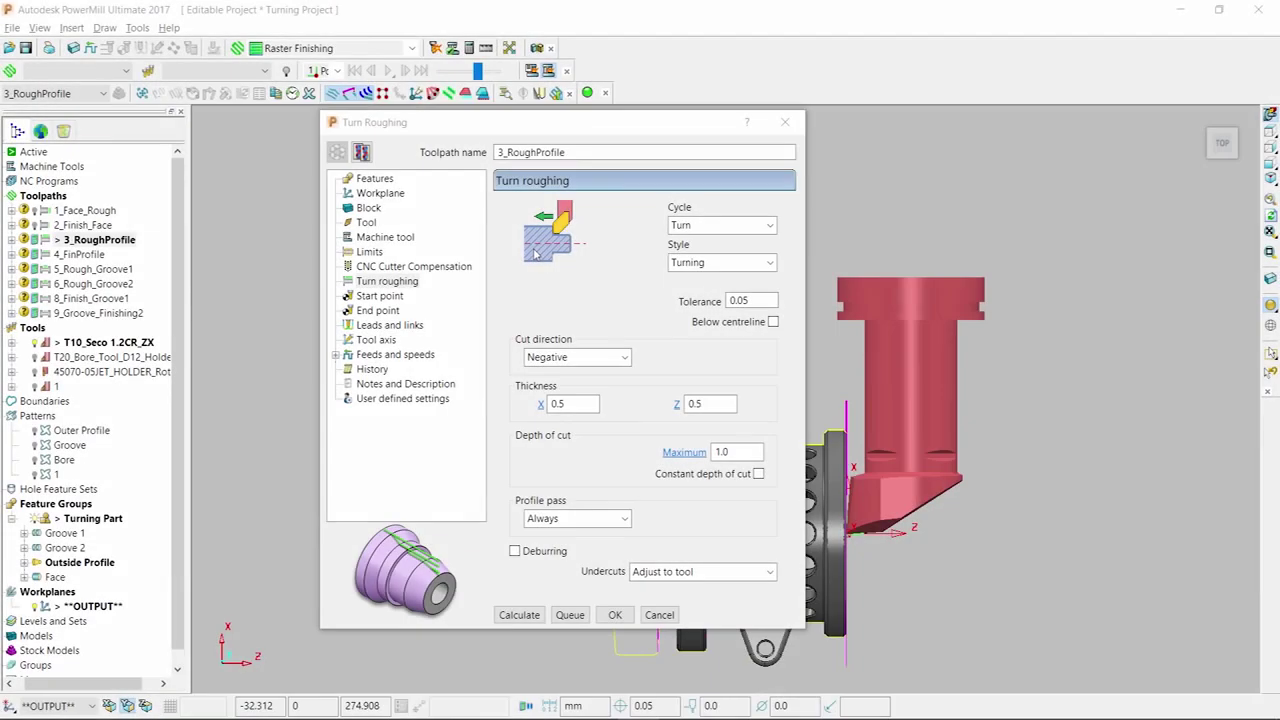
- Set 3_RoughProfile to use the Turn cycle with the Turning style
{"action": "left_click", "coordinate": [770, 226]}
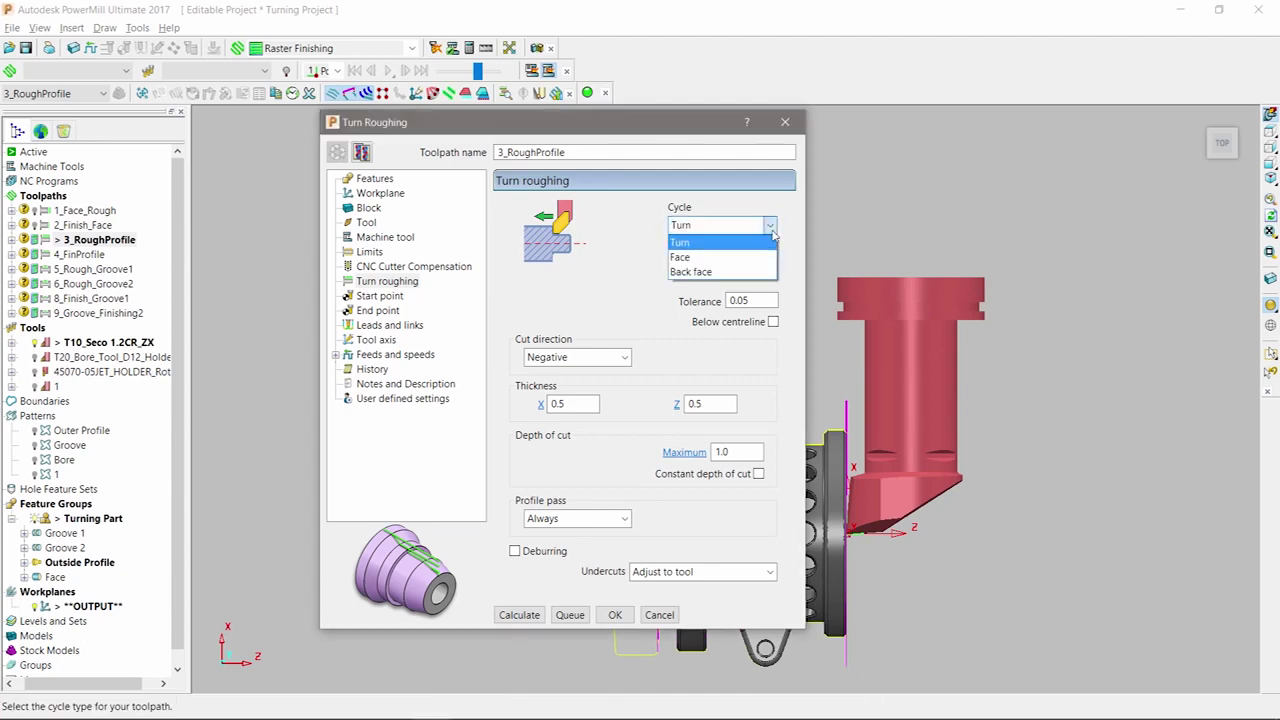
{"action": "left_click", "coordinate": [765, 242]}
{"action": "left_click", "coordinate": [770, 263]}
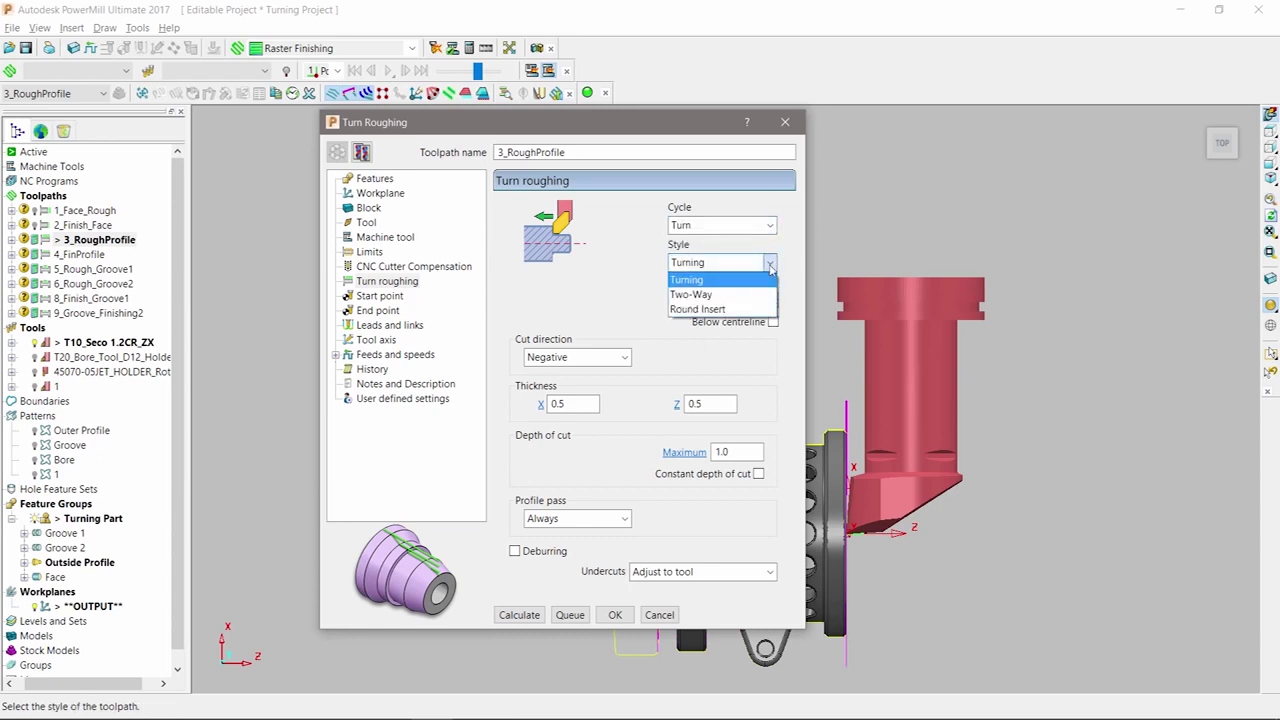
{"action": "left_click", "coordinate": [770, 264]}
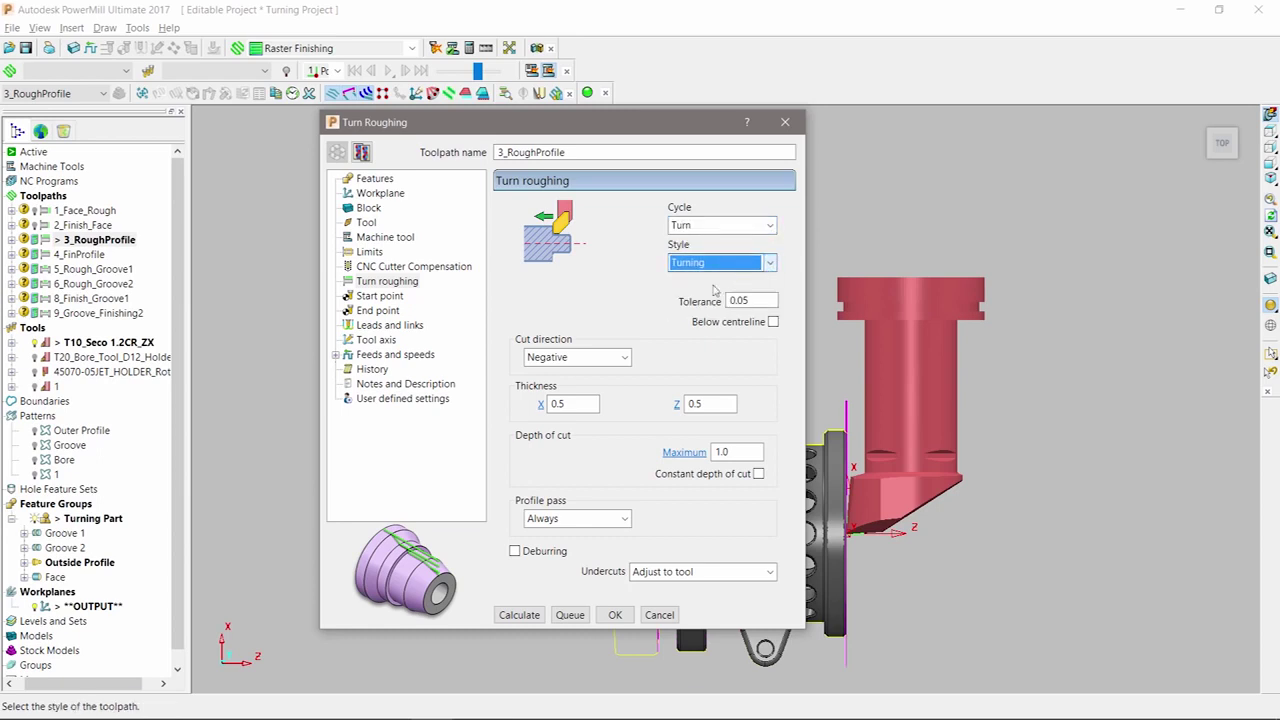
- Set the X and Z thickness of 3_RoughProfile to 0.2 with the profile pass on Always, and calculate it
{"action": "left_click", "coordinate": [560, 404]}
{"action": "key", "text": "Tab"}
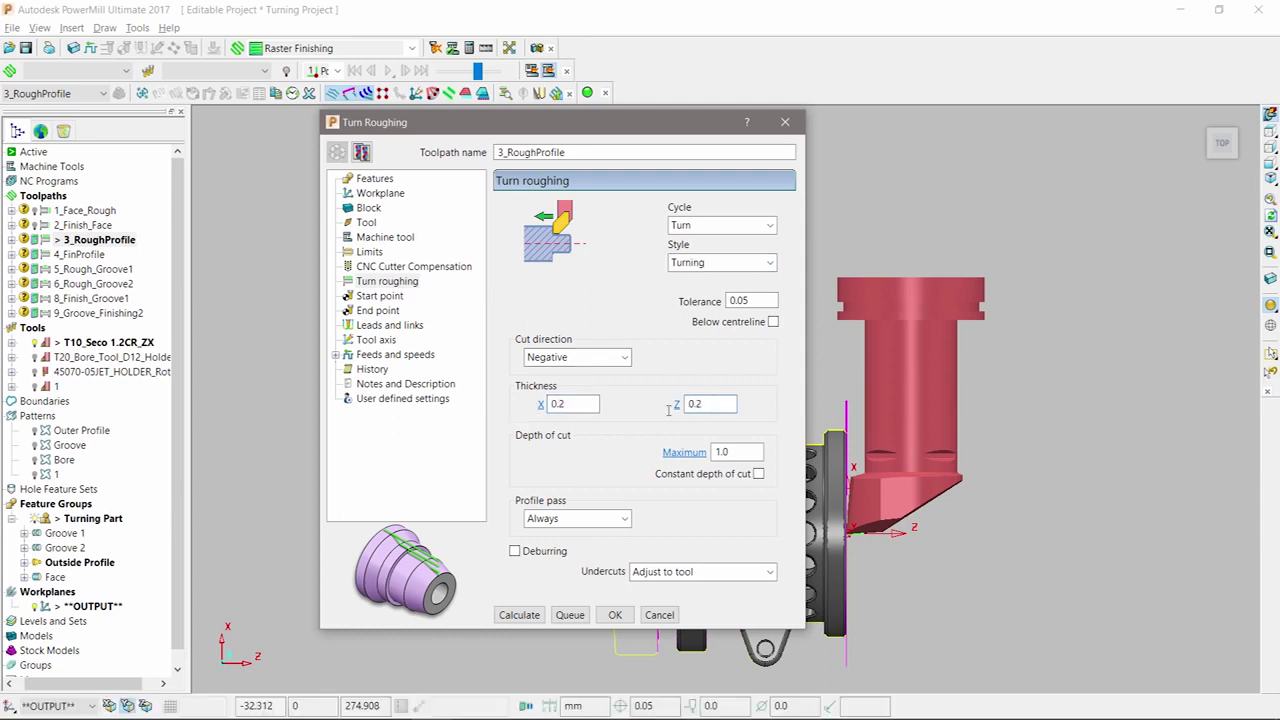
{"action": "left_click", "coordinate": [590, 518]}
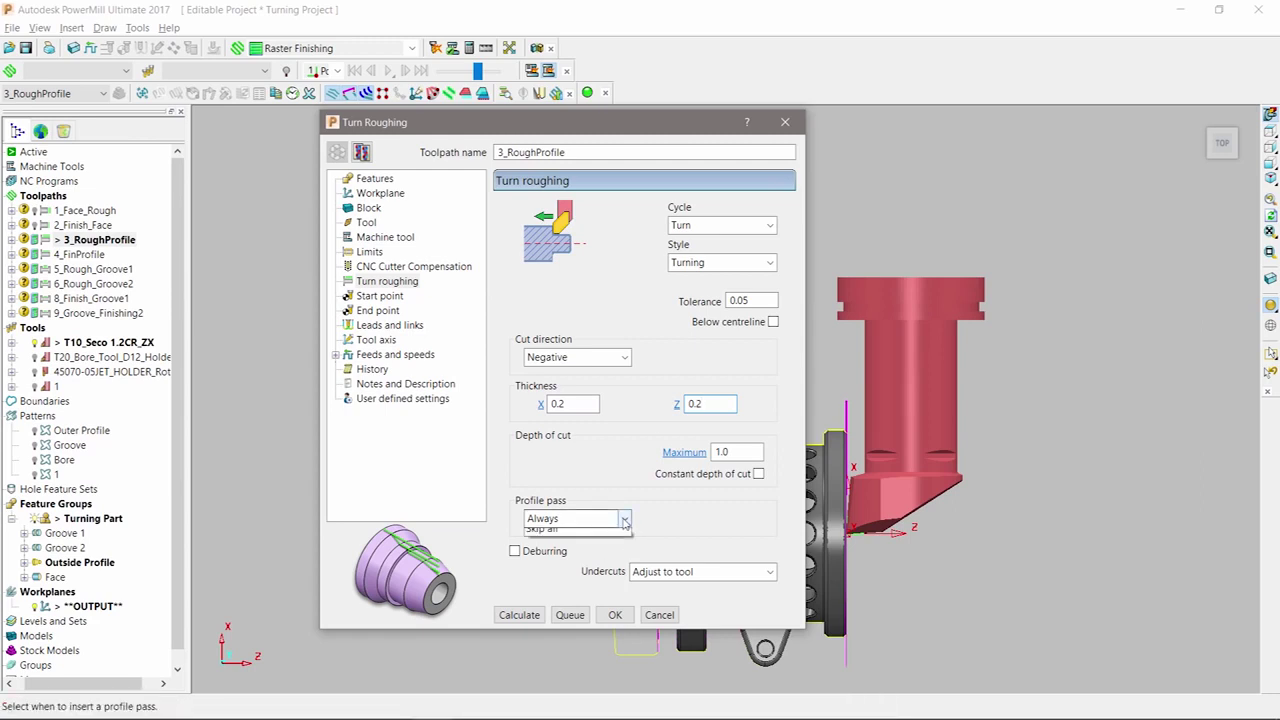
{"action": "left_click", "coordinate": [586, 538]}
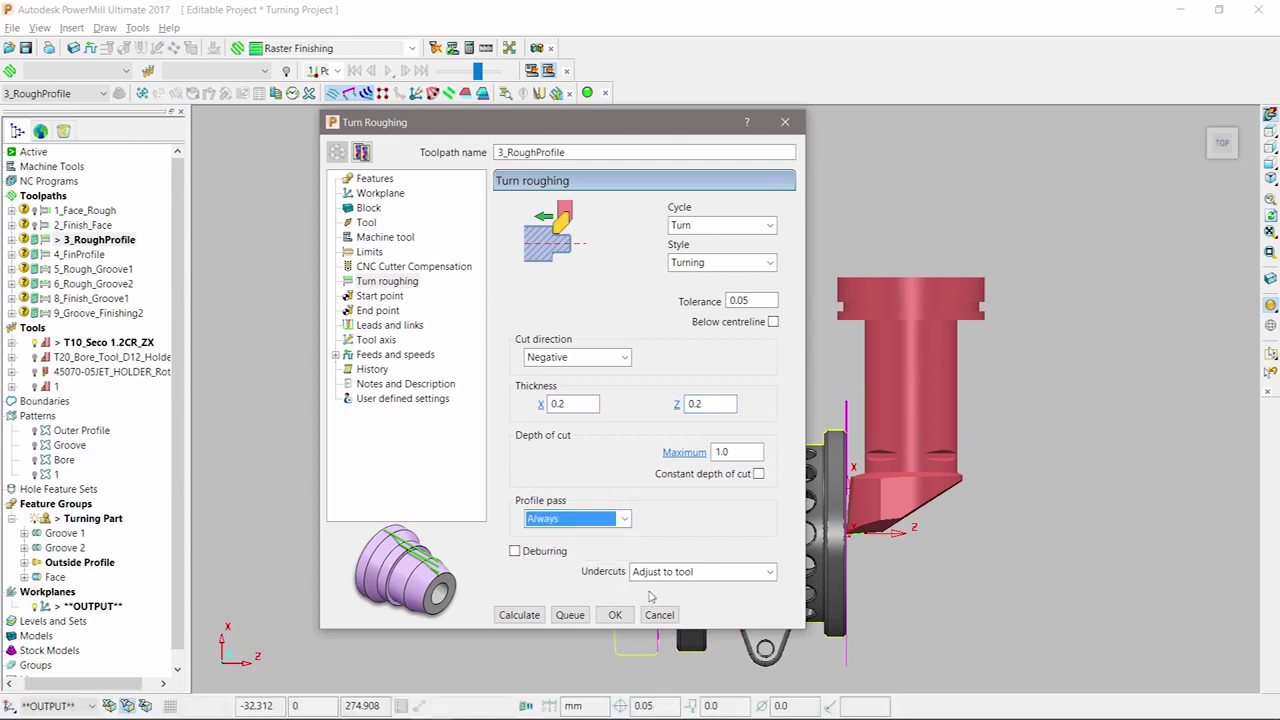
{"action": "left_click", "coordinate": [519, 616]}
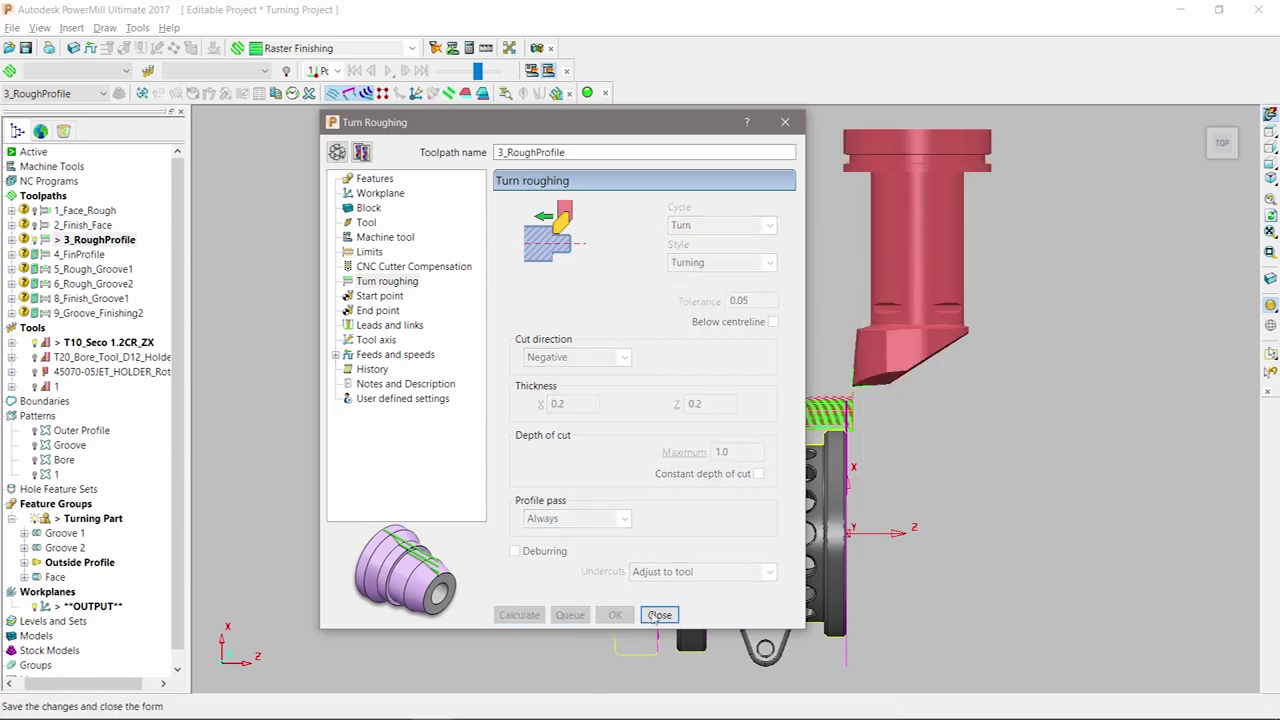
{"action": "left_click", "coordinate": [659, 614]}
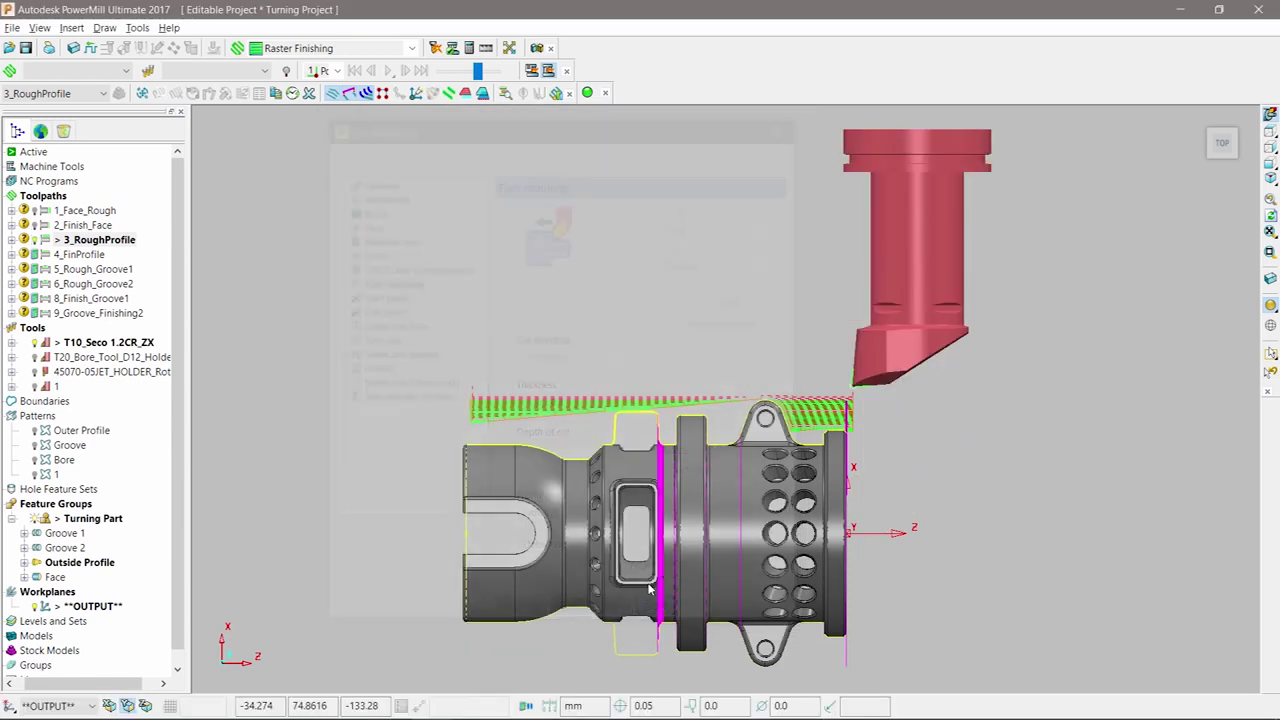
- Simulate the 3_RoughProfile toolpath from its start and pause it to examine the cutting passes
{"action": "right_click", "coordinate": [95, 240]}
{"action": "left_click", "coordinate": [110, 203]}
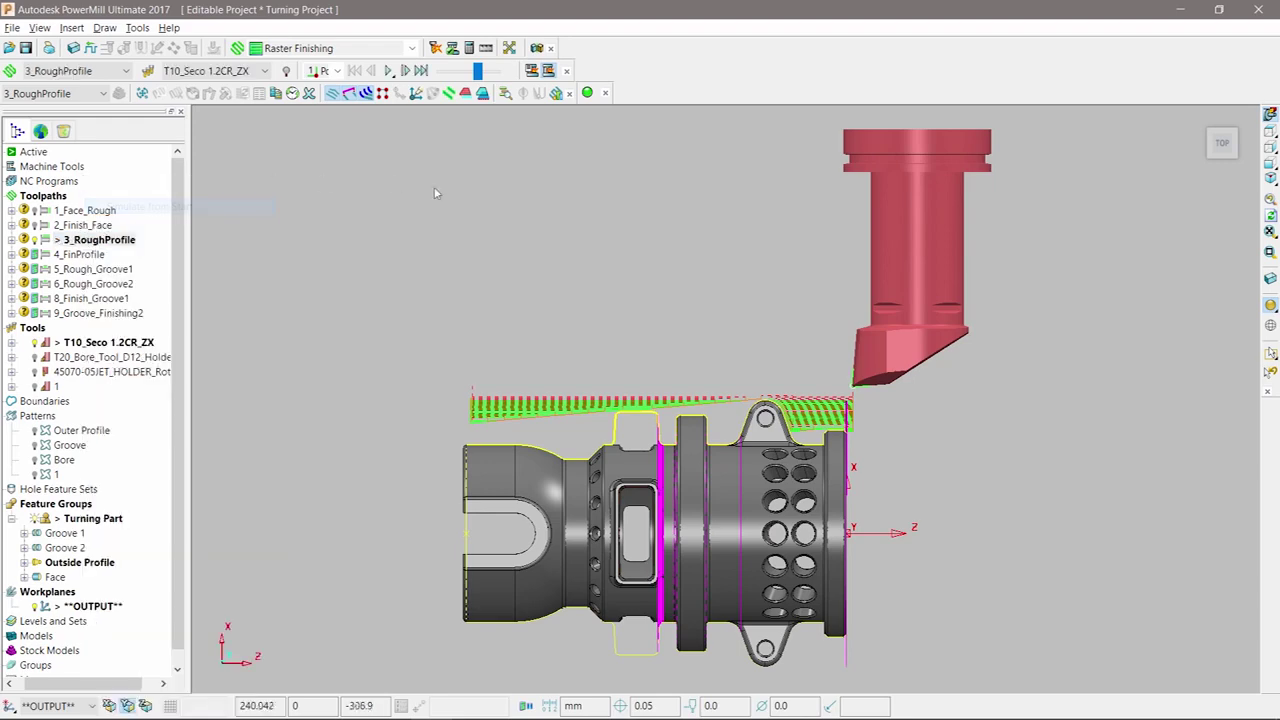
{"action": "left_click", "coordinate": [388, 70]}
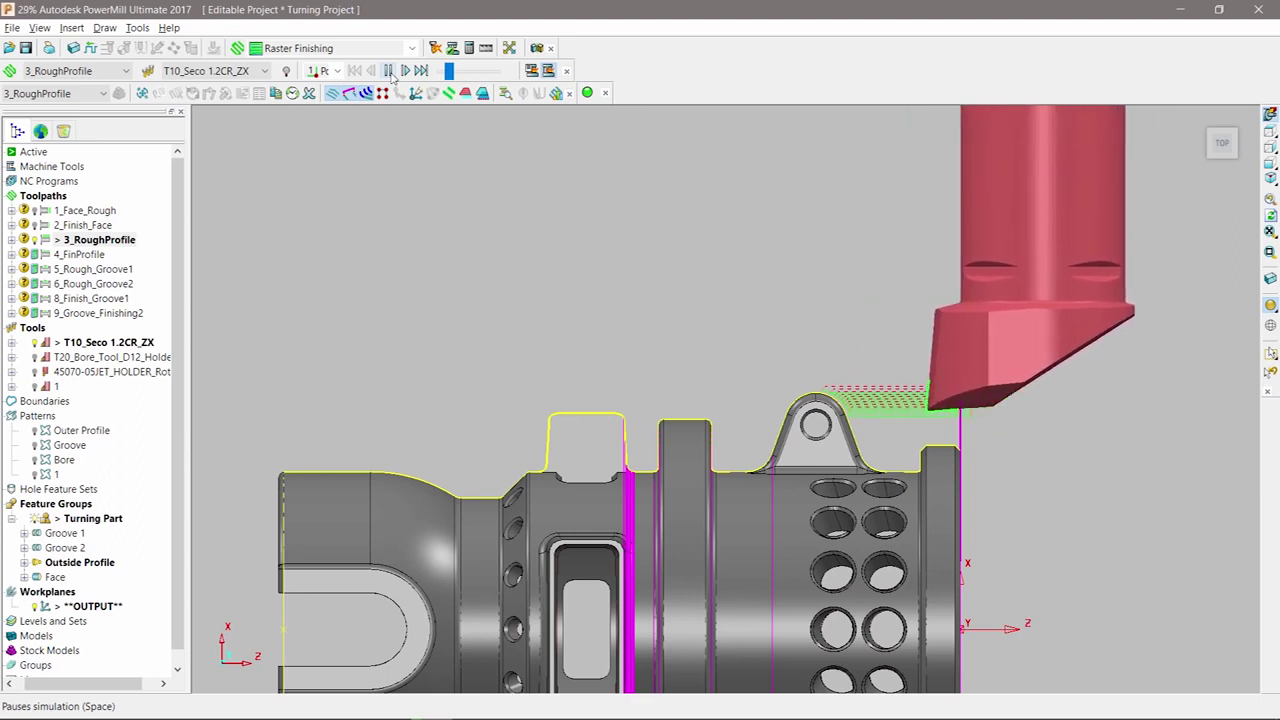
{"action": "left_click", "coordinate": [389, 71]}
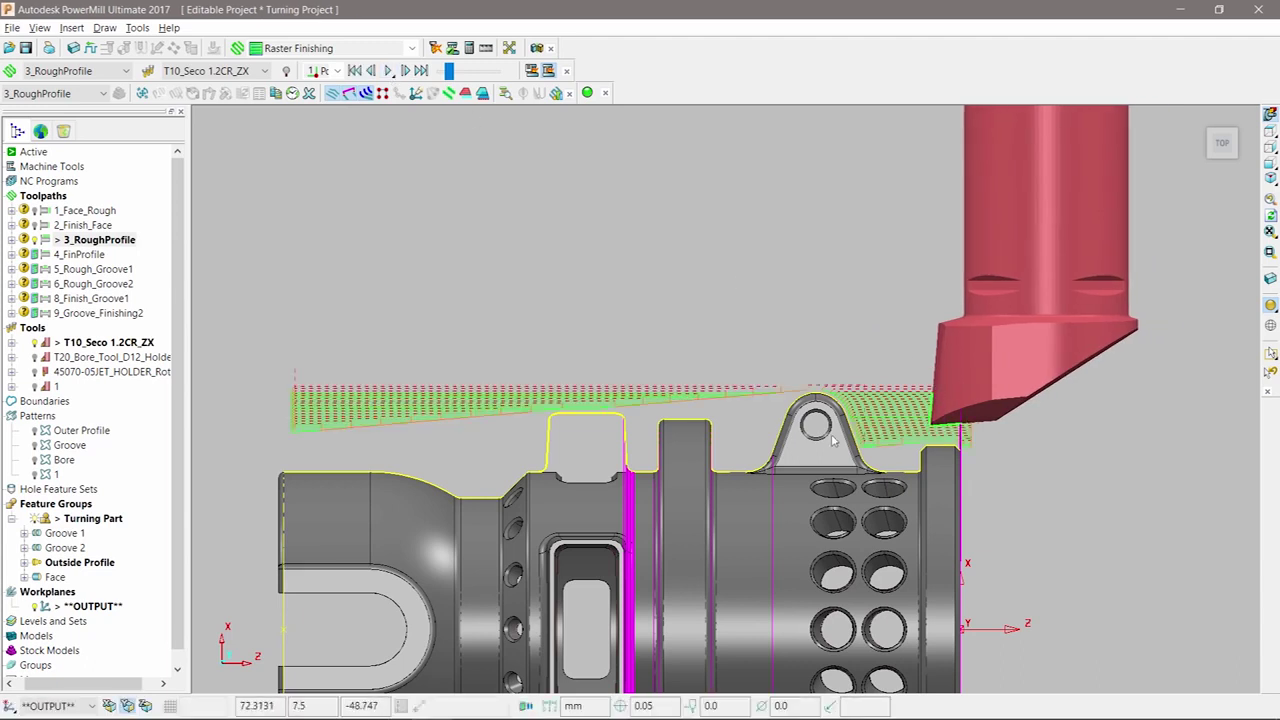
{"action": "scroll", "coordinate": [832, 440], "scroll_direction": "up", "scroll_amount": 5}
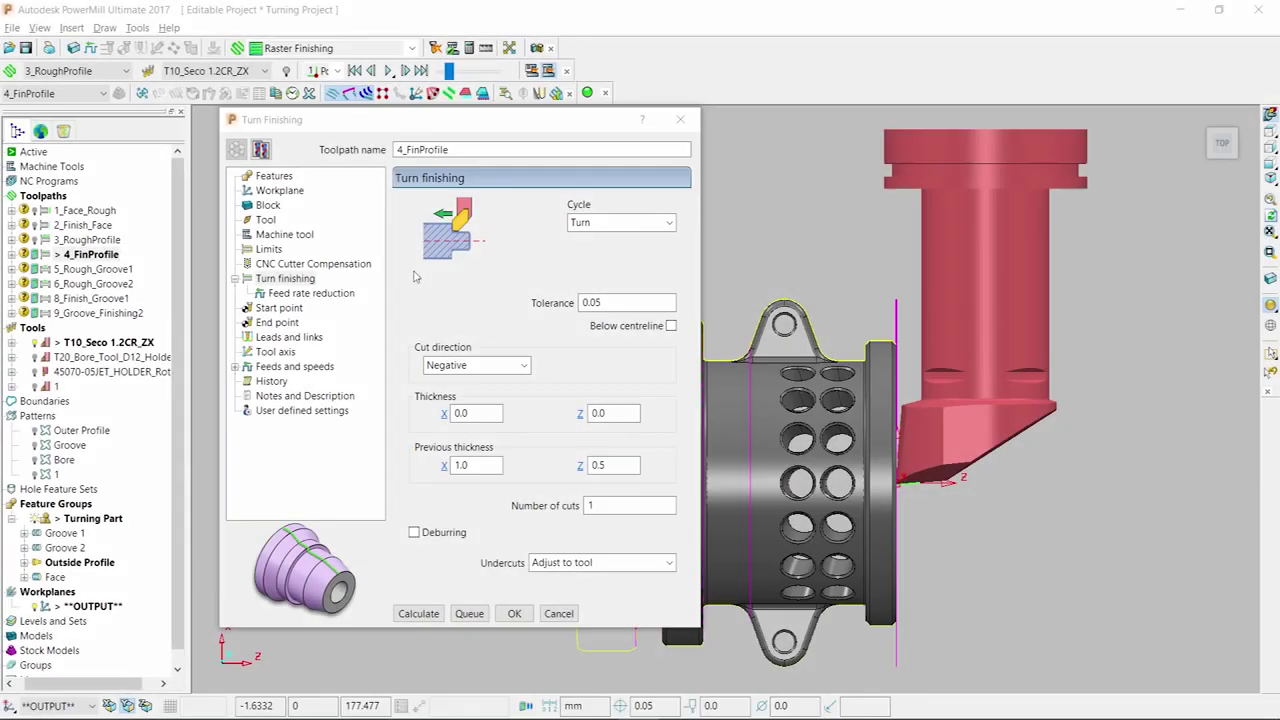
- Set the previous thickness of 4_FinProfile to 0.2 in X and Z, with 3 cuts
{"action": "double_click", "coordinate": [470, 465]}
{"action": "type", "text": "0.2"}
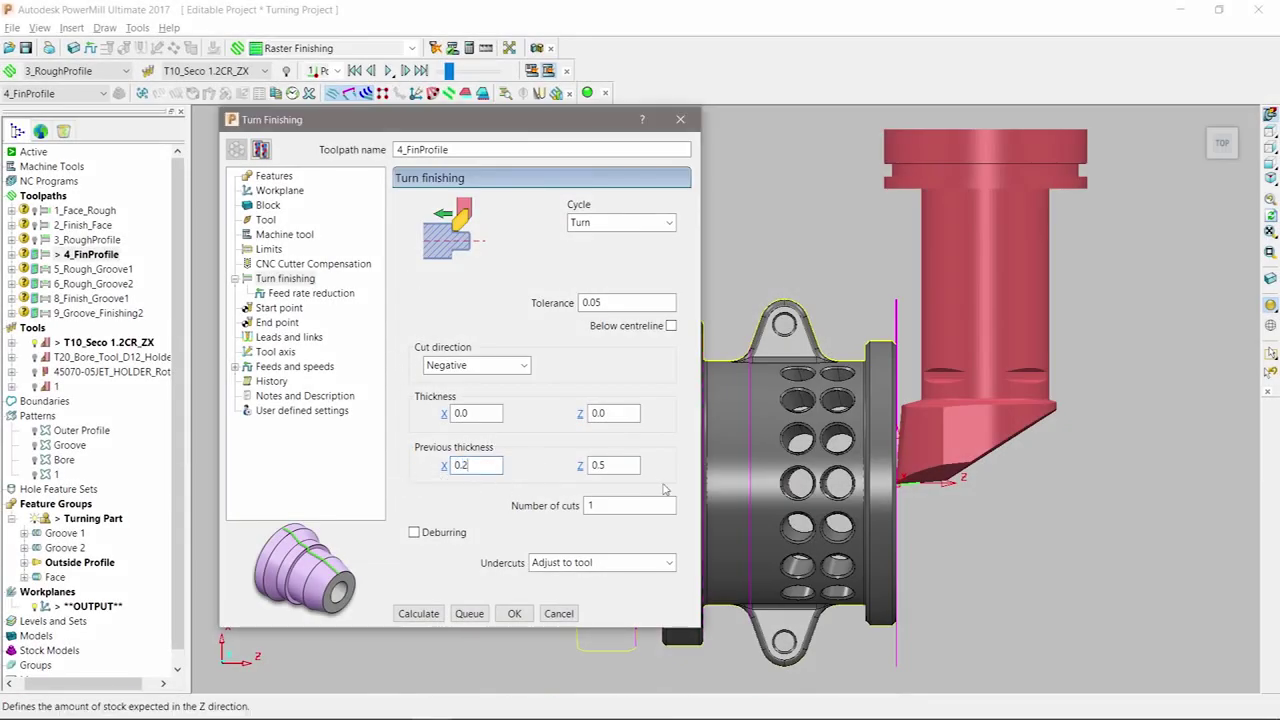
{"action": "key", "text": "Tab"}
{"action": "key", "text": "Tab"}
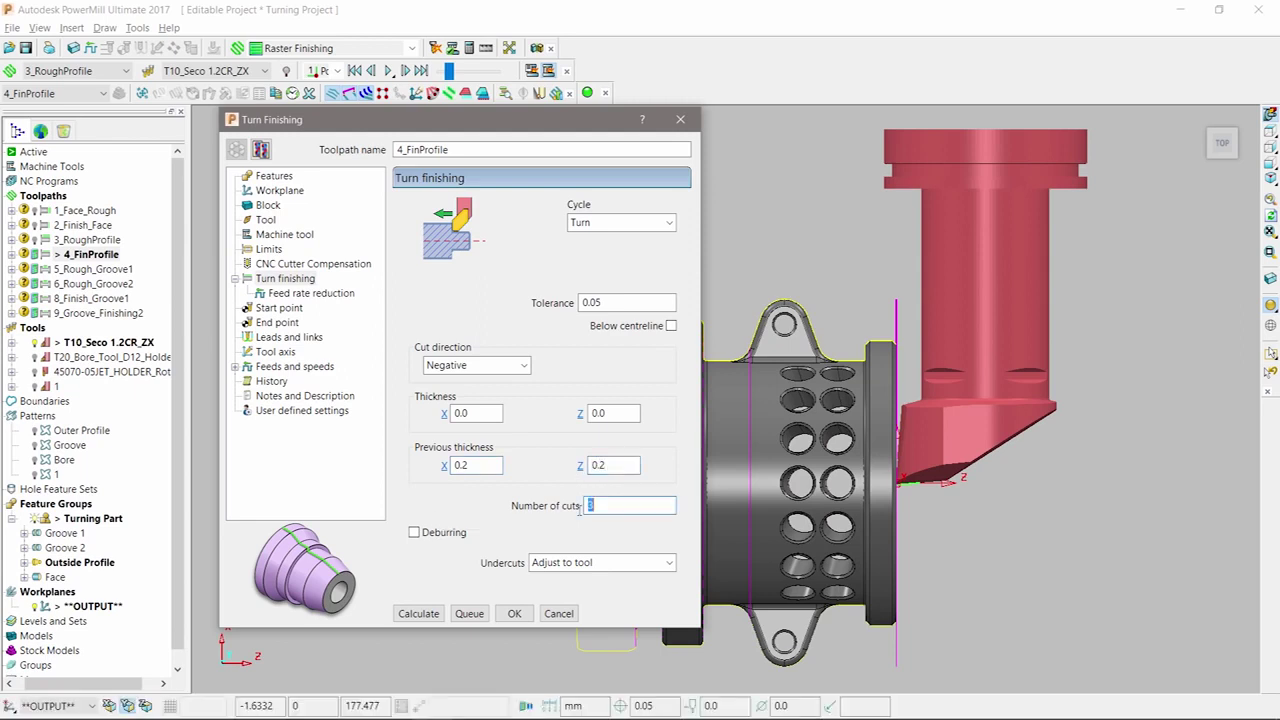
- Calculate the 4_FinProfile toolpath and close its form
{"action": "left_click", "coordinate": [413, 613]}
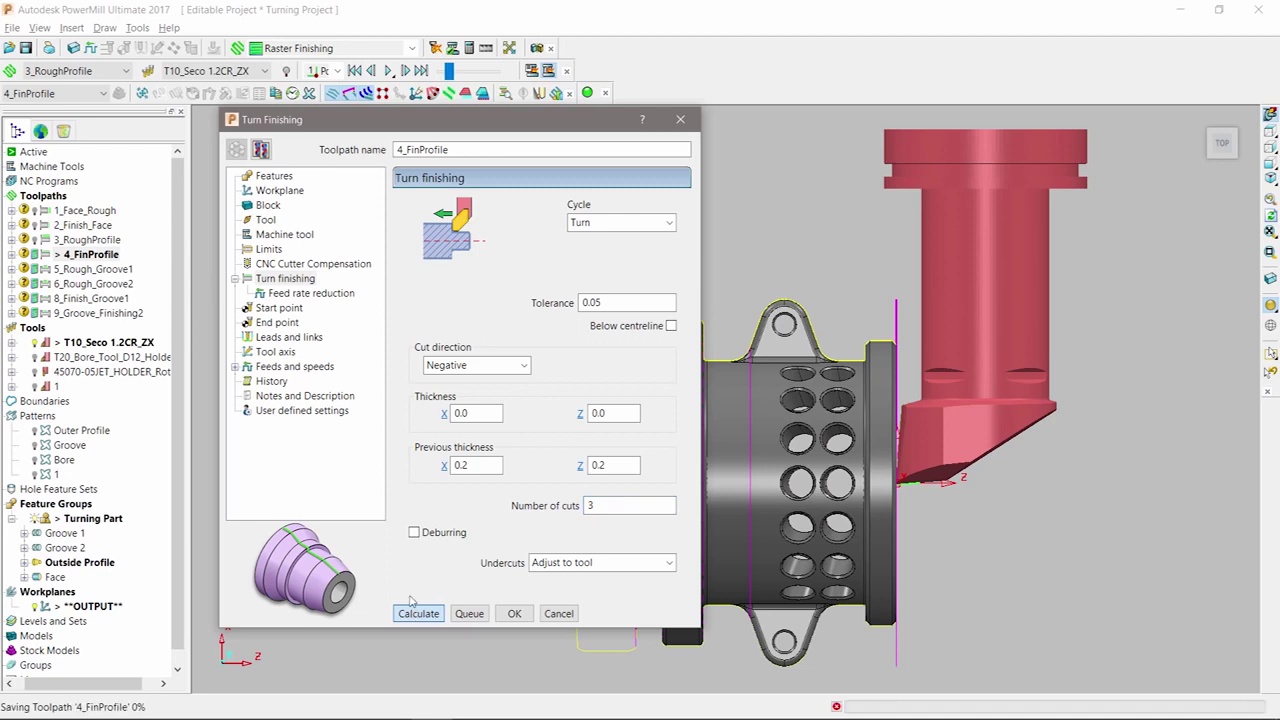
{"action": "left_click", "coordinate": [558, 613]}
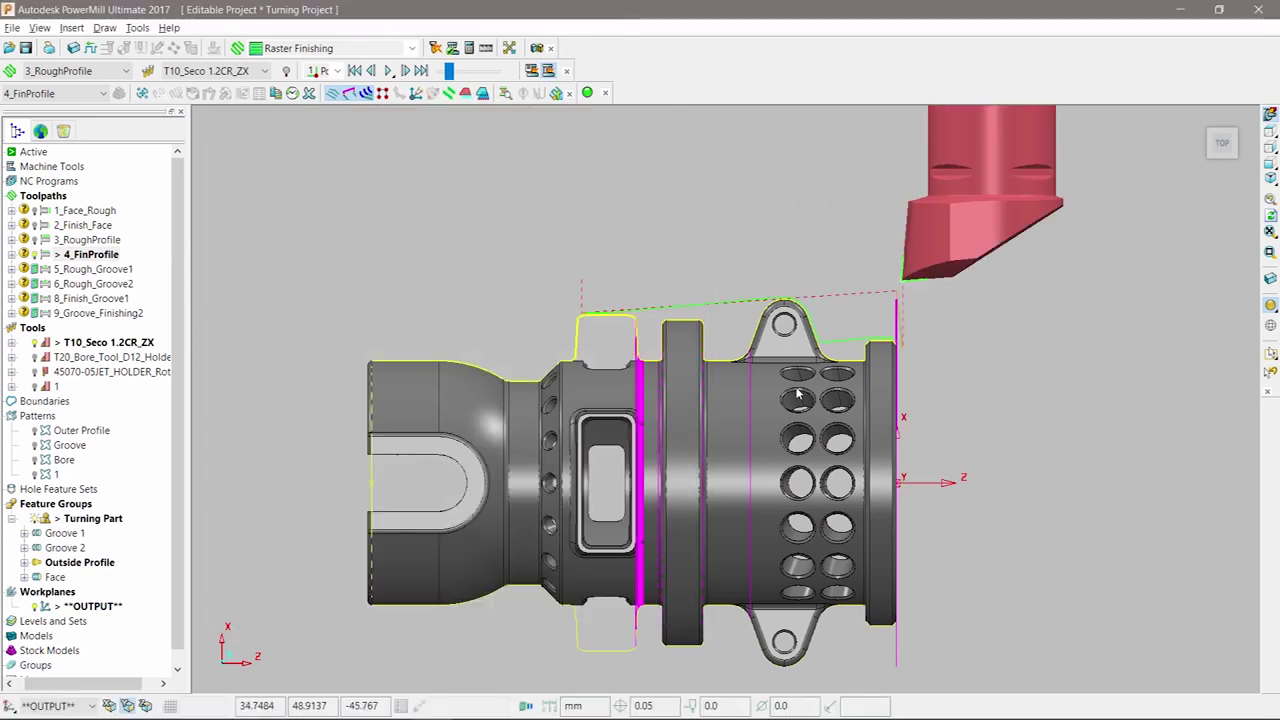
{"action": "scroll", "coordinate": [760, 343], "scroll_direction": "up", "scroll_amount": 3}
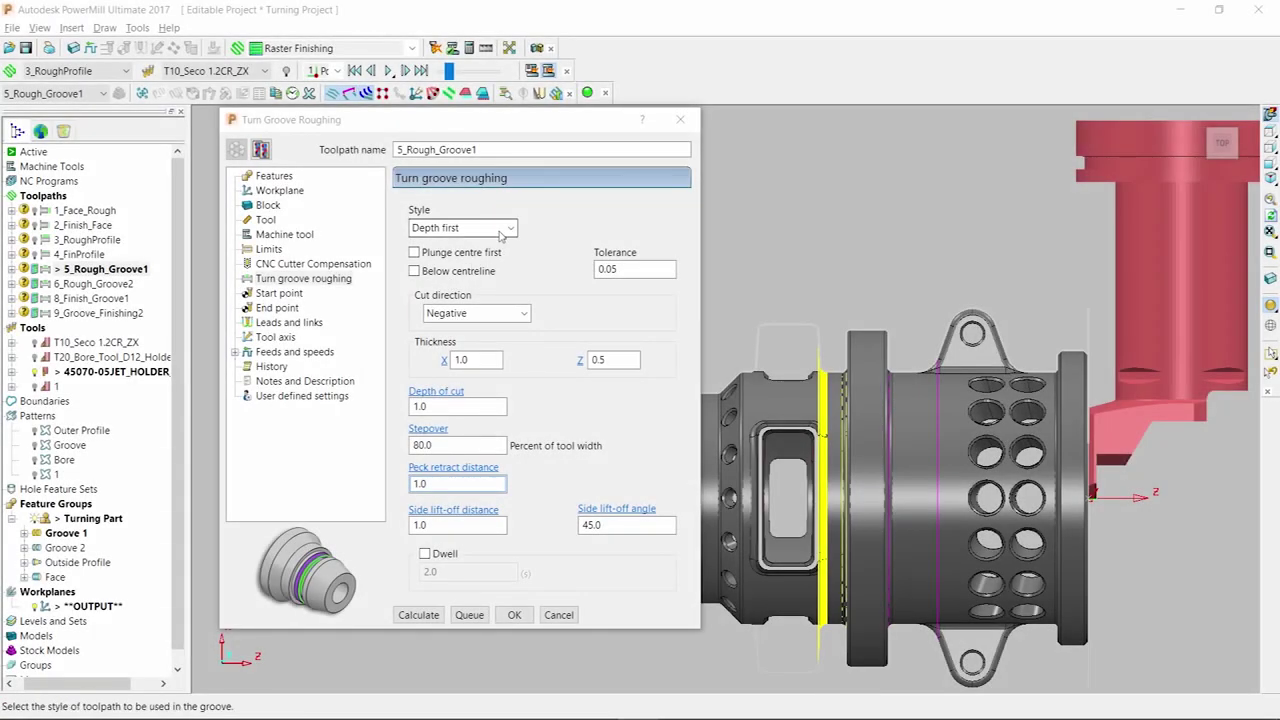
- Use the Depth first style for 5_Rough_Groove1 and set its X thickness and depth of cut to 0.5
{"action": "left_click", "coordinate": [502, 229]}
{"action": "left_click", "coordinate": [488, 247]}
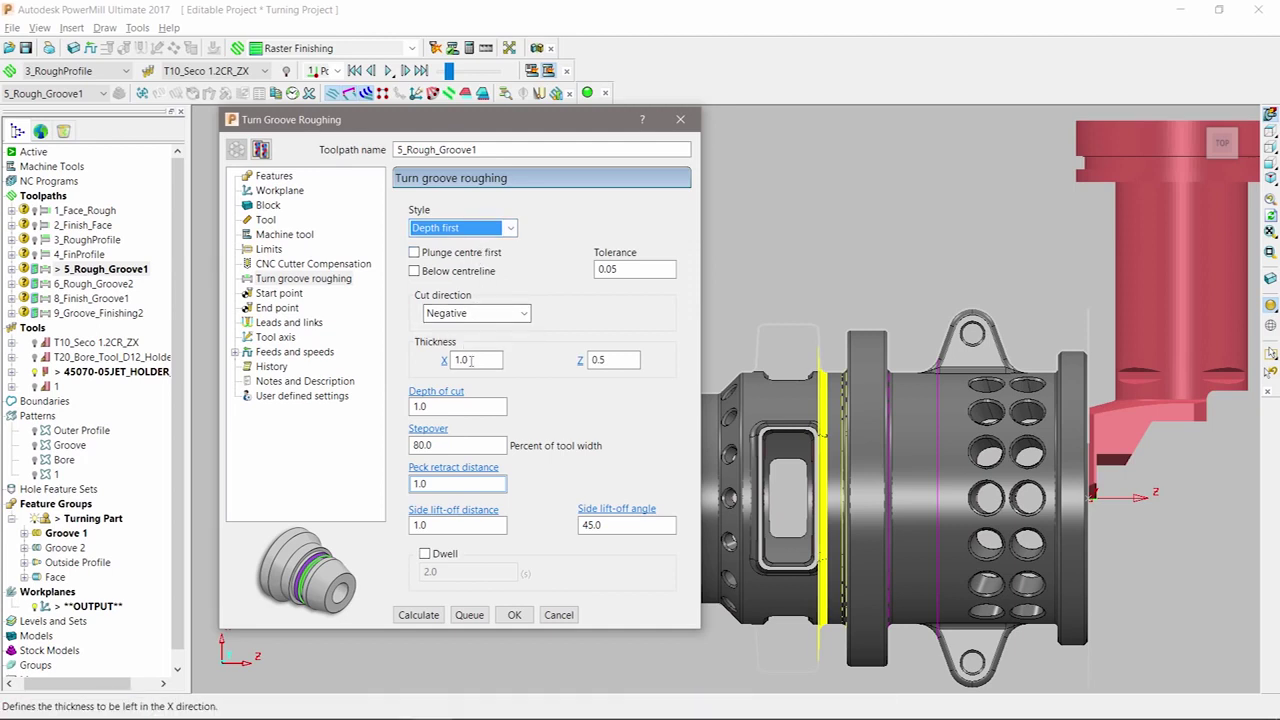
{"action": "left_click", "coordinate": [446, 364]}
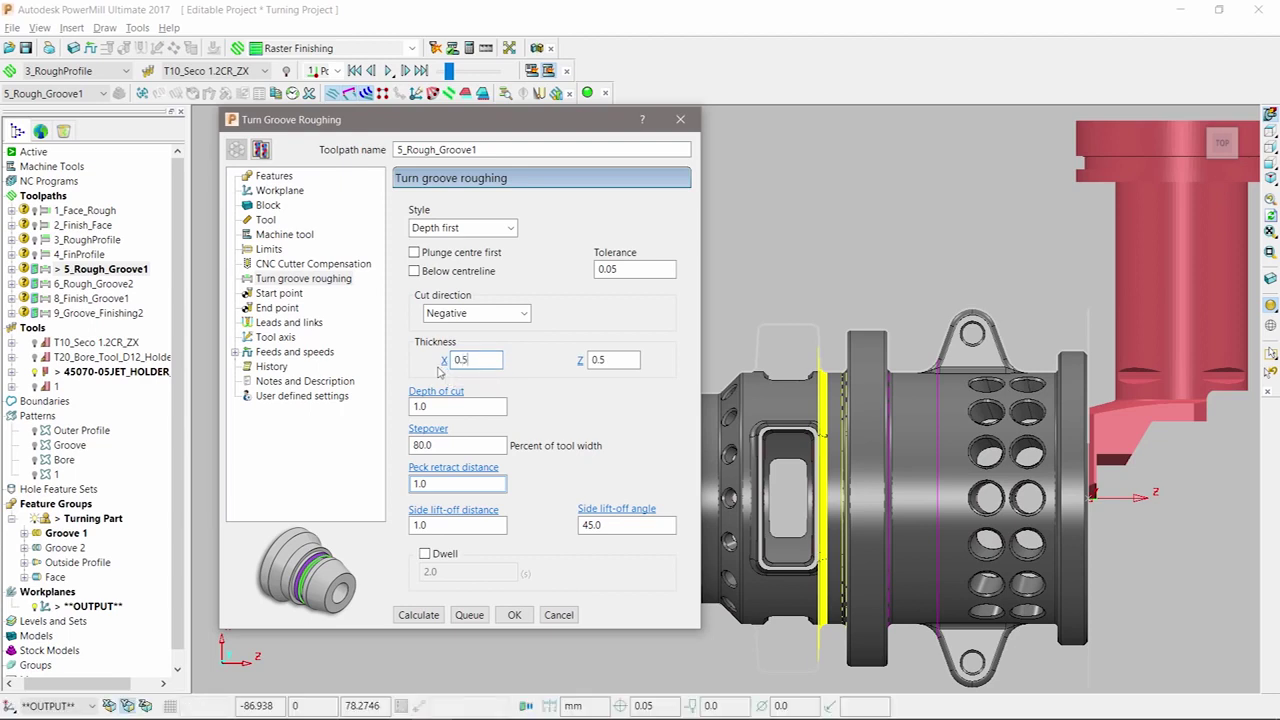
{"action": "left_click", "coordinate": [451, 407]}
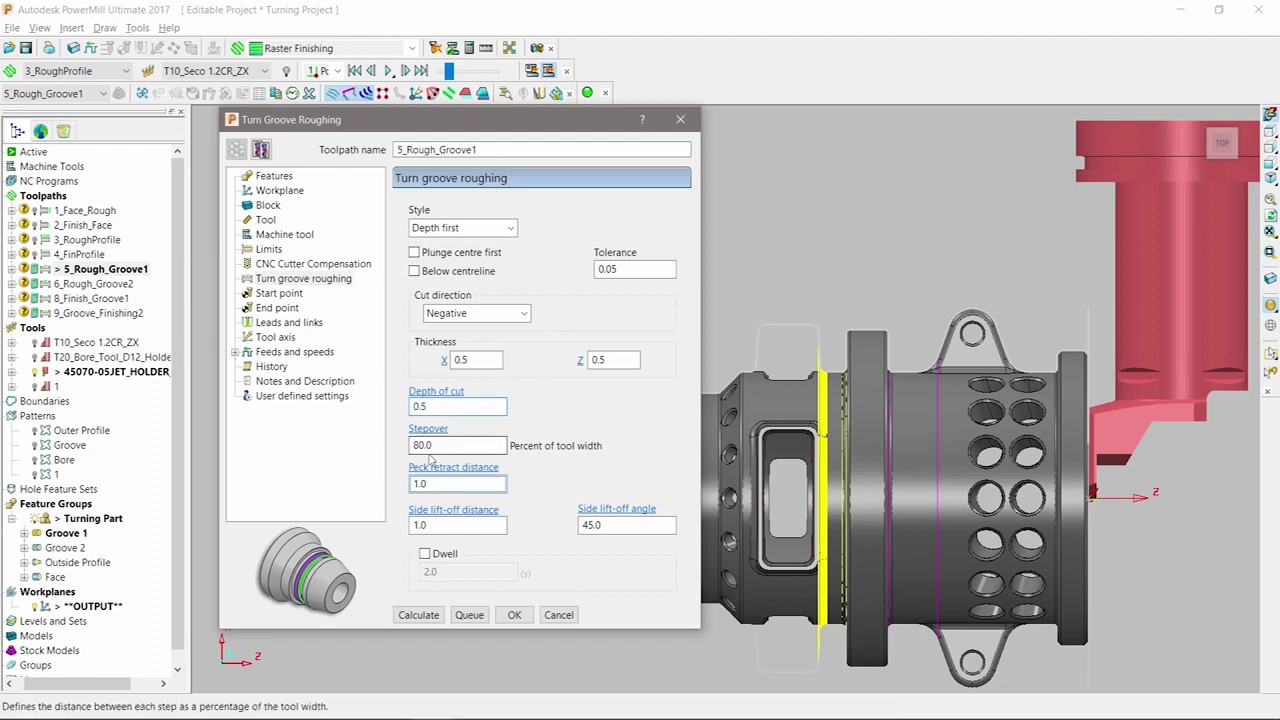
- Set the peck retract and side lift-off distances of 5_Rough_Groove1 to 1.0 and enable a 2.0 s dwell
{"action": "left_click", "coordinate": [461, 484]}
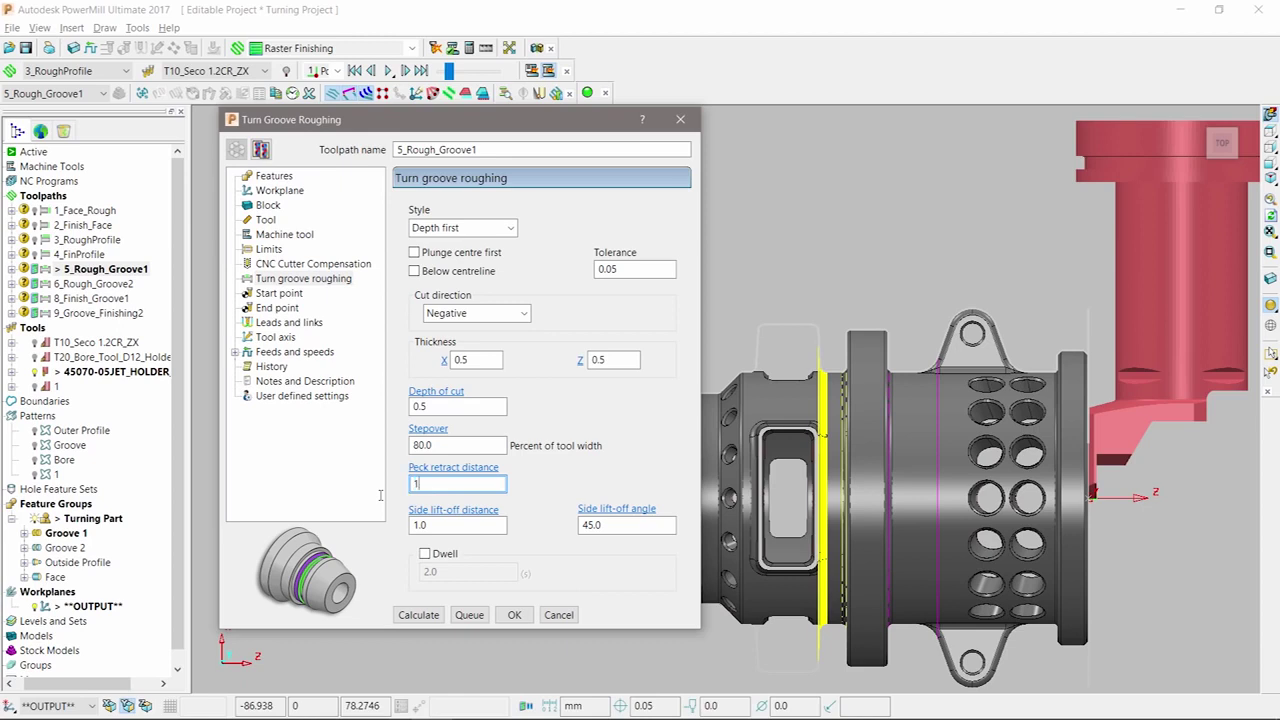
{"action": "type", "text": "1"}
{"action": "left_click", "coordinate": [451, 527]}
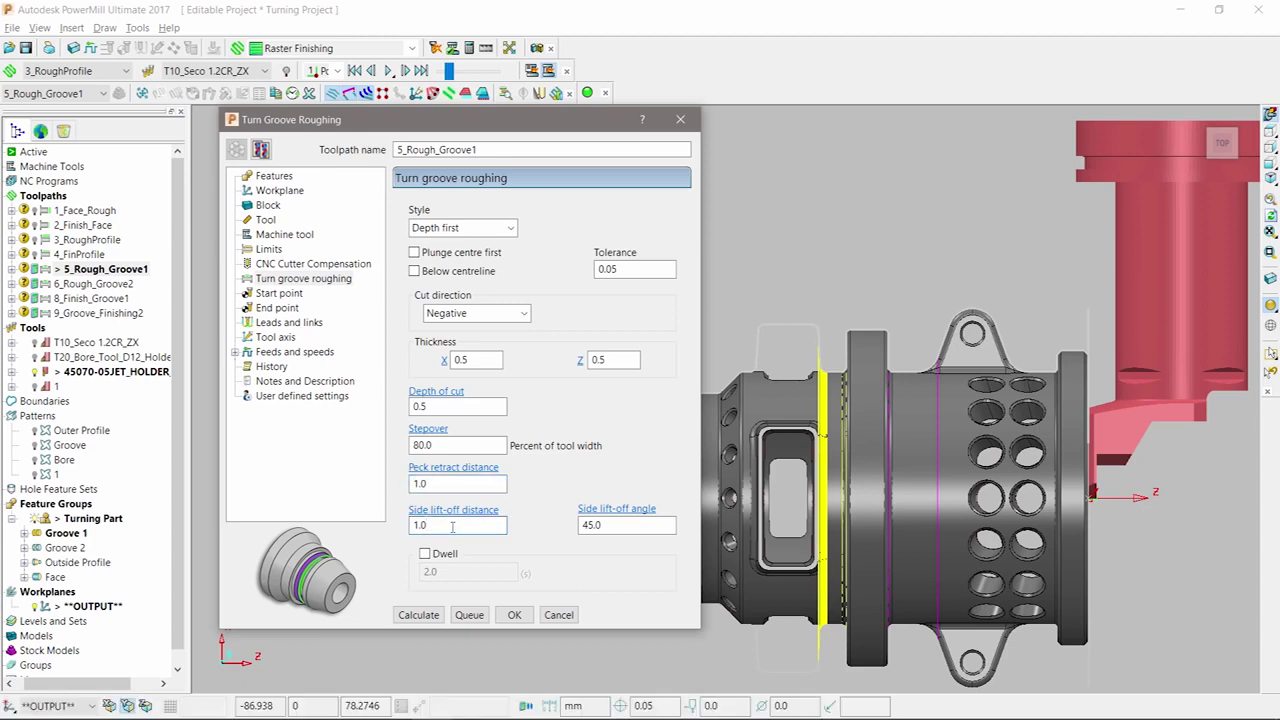
{"action": "left_click", "coordinate": [425, 554]}
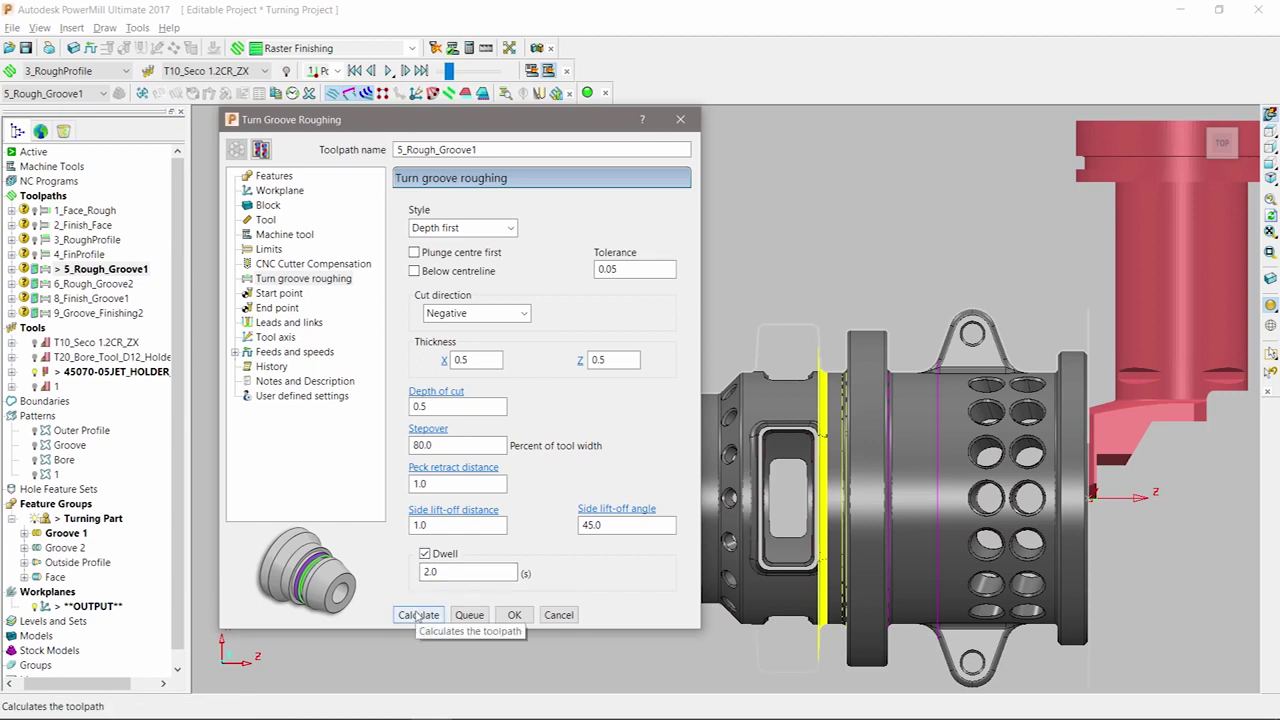
- Calculate the 5_Rough_Groove1 toolpath, close its form and play the toolpath simulation
{"action": "left_click", "coordinate": [418, 615]}
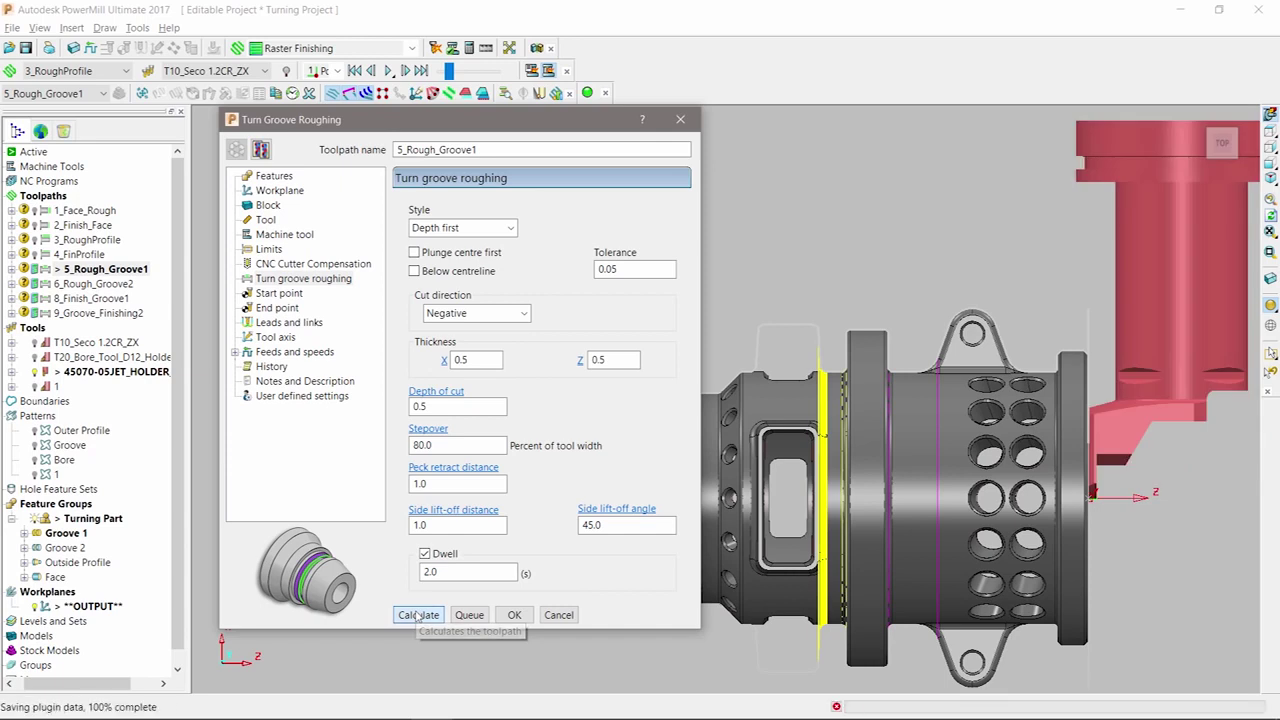
{"action": "left_click", "coordinate": [559, 615]}
{"action": "left_click", "coordinate": [388, 71]}
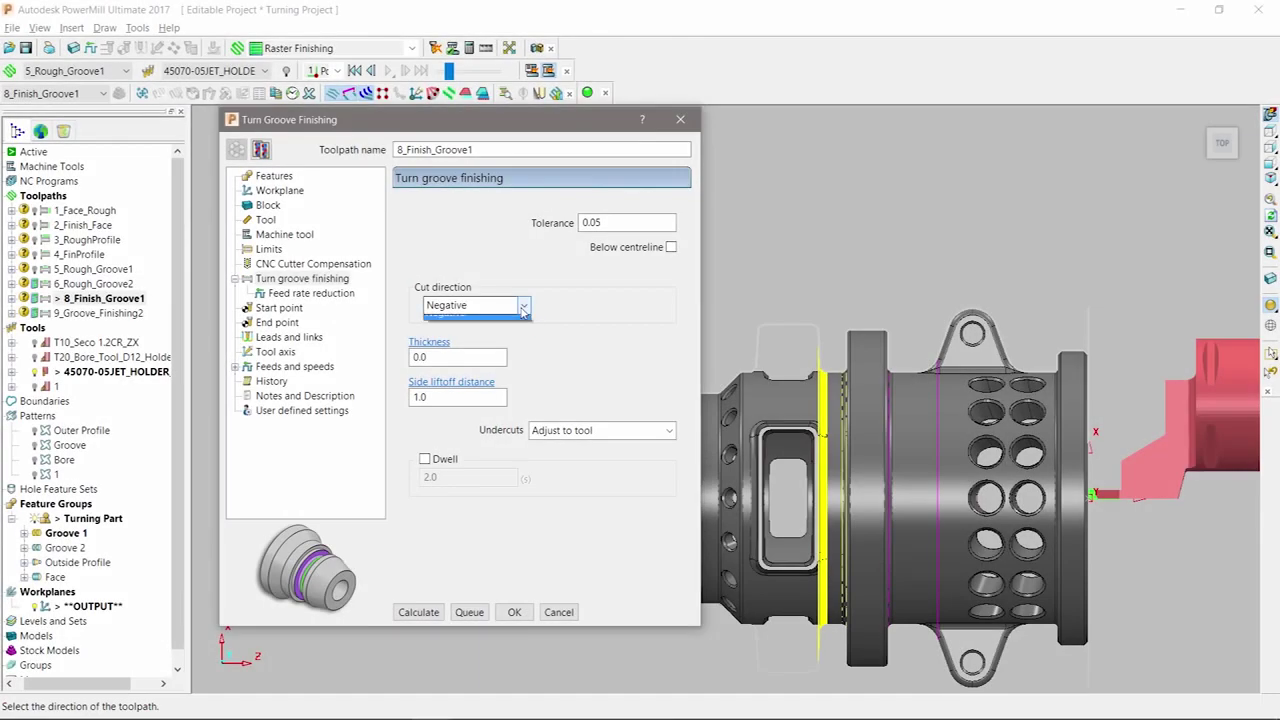
- Calculate 8_Finish_Groove1 with Negative cut direction, thickness 0.0, side liftoff distance 0.5 and a 3.0 s dwell, and close its form
{"action": "left_click", "coordinate": [515, 305]}
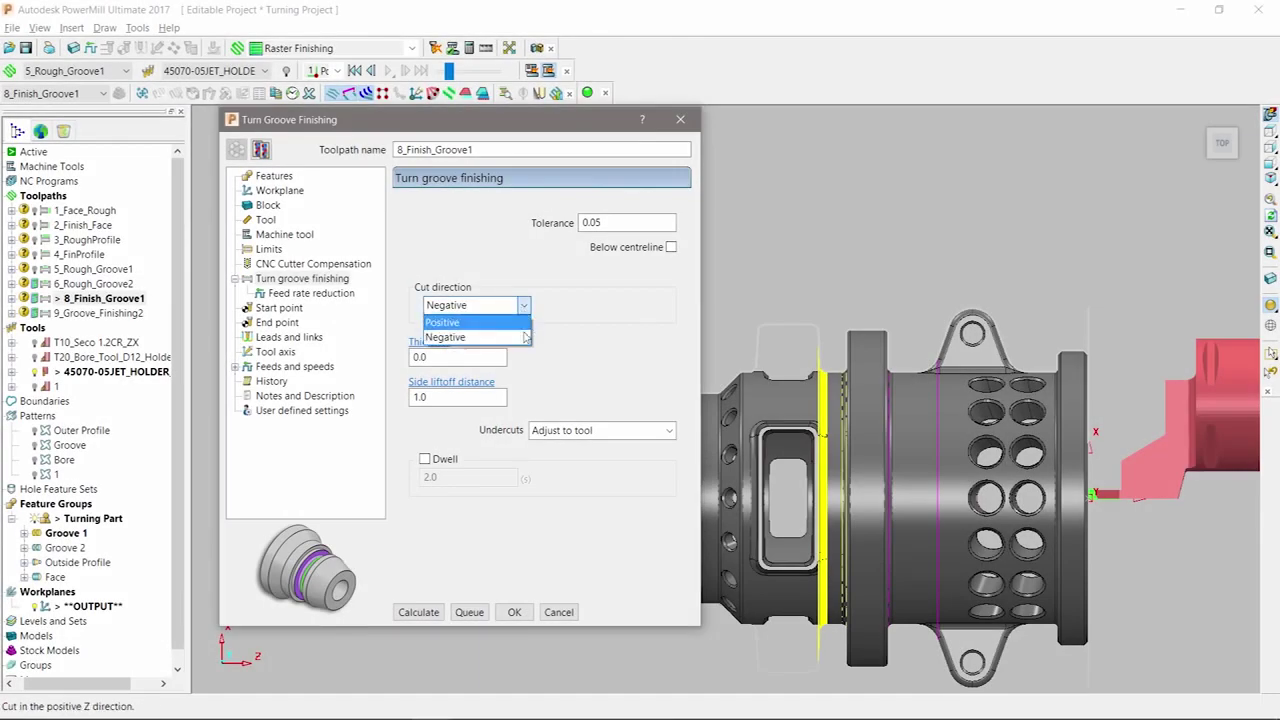
{"action": "left_click", "coordinate": [493, 338]}
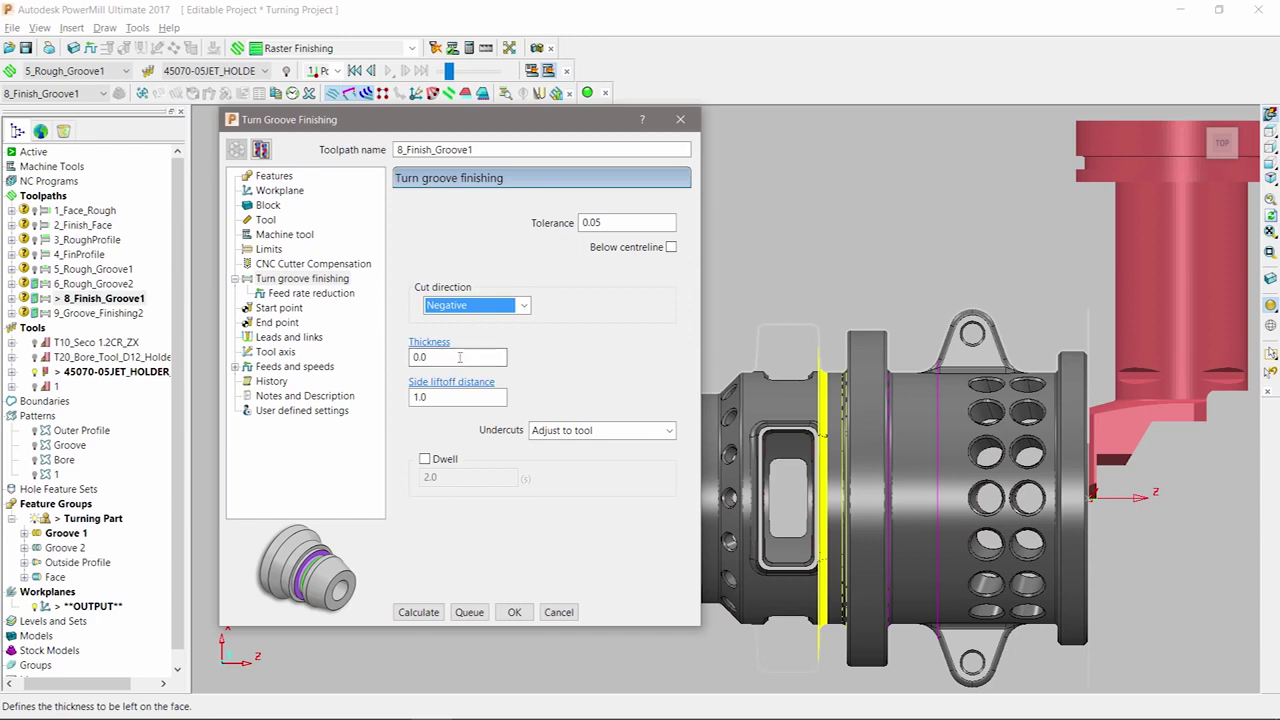
{"action": "left_click", "coordinate": [460, 357]}
{"action": "left_click", "coordinate": [439, 398]}
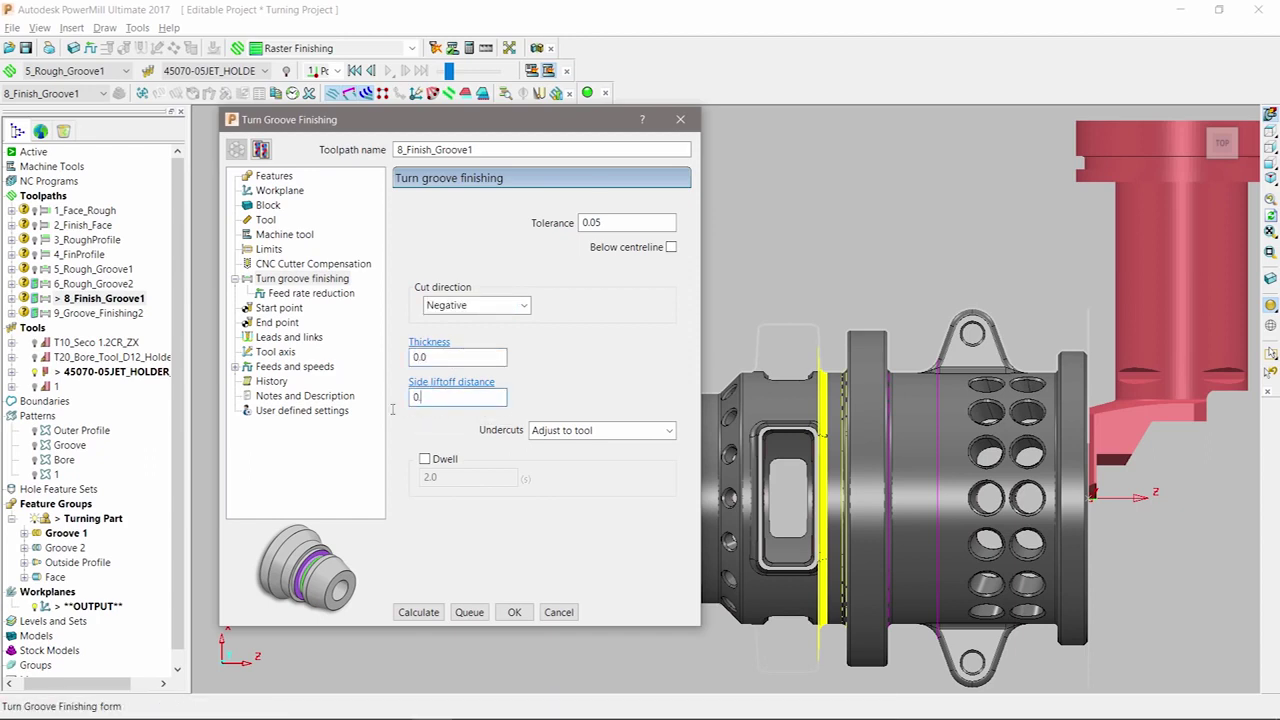
{"action": "left_click", "coordinate": [425, 459]}
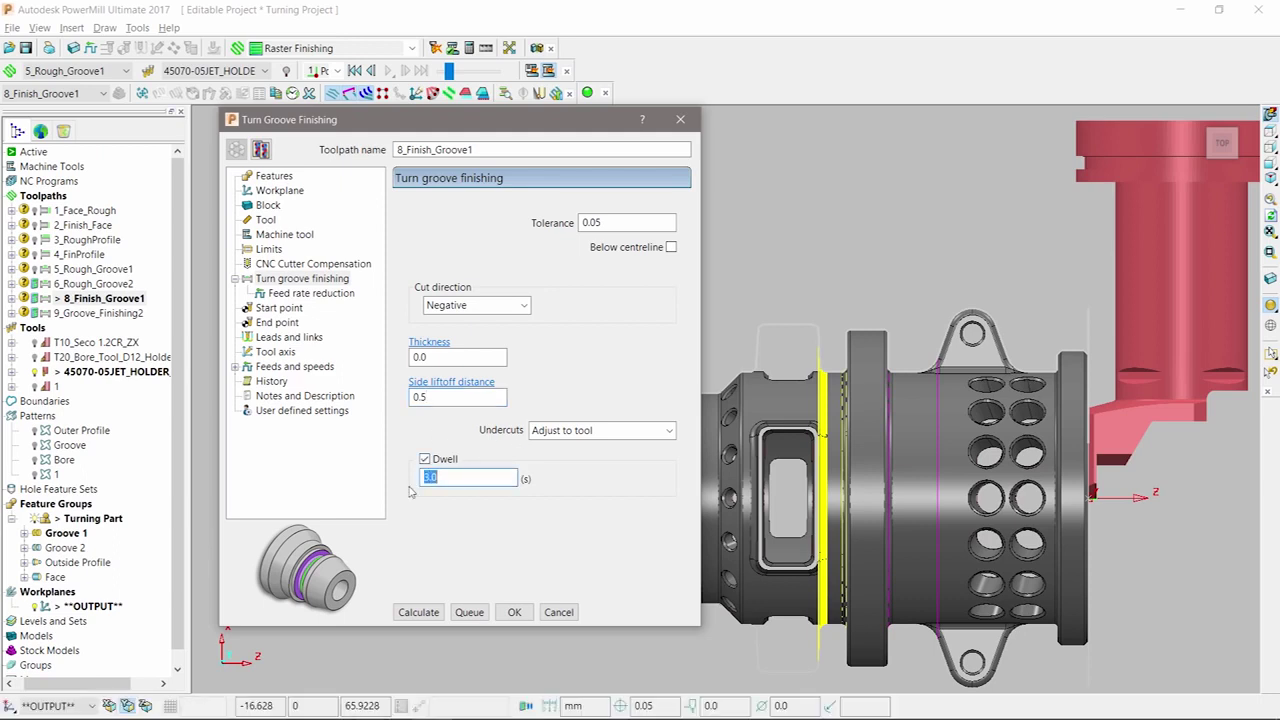
{"action": "left_click", "coordinate": [416, 613]}
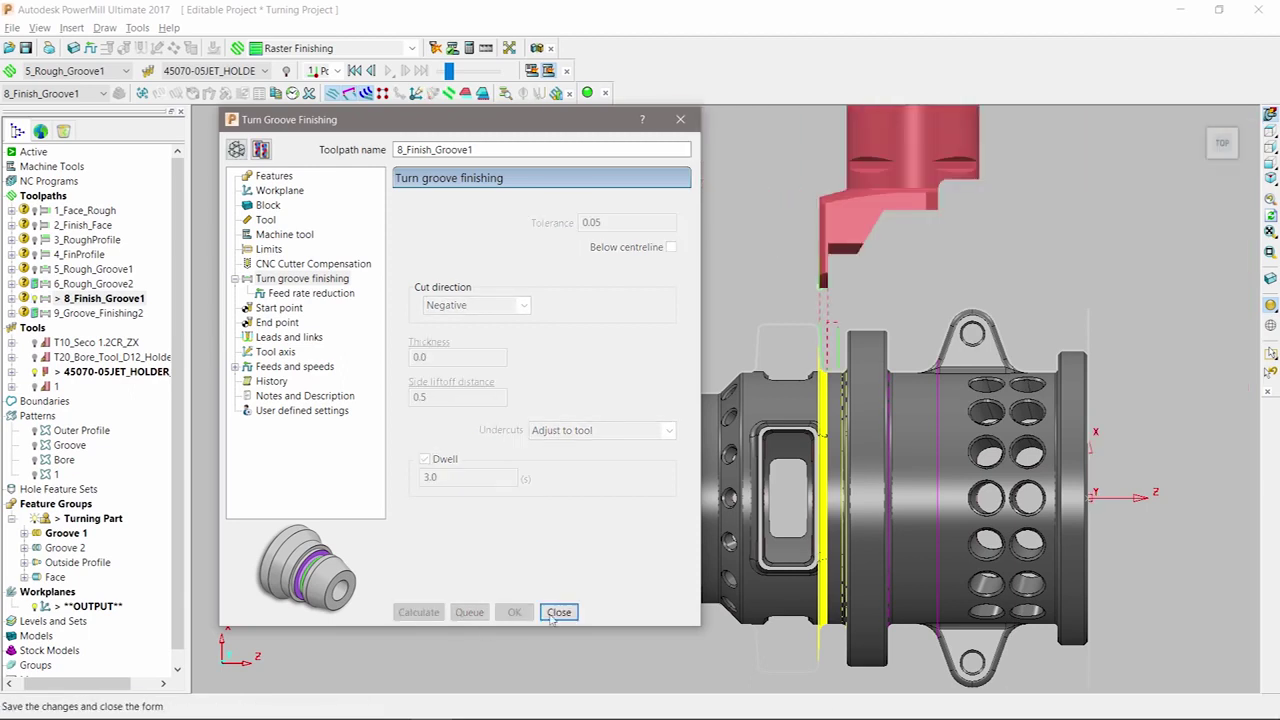
{"action": "left_click", "coordinate": [541, 609]}
- Simulate the 8_Finish_Groove1 toolpath from its start and examine the grooving motion in a 3D view
{"action": "right_click", "coordinate": [50, 299]}
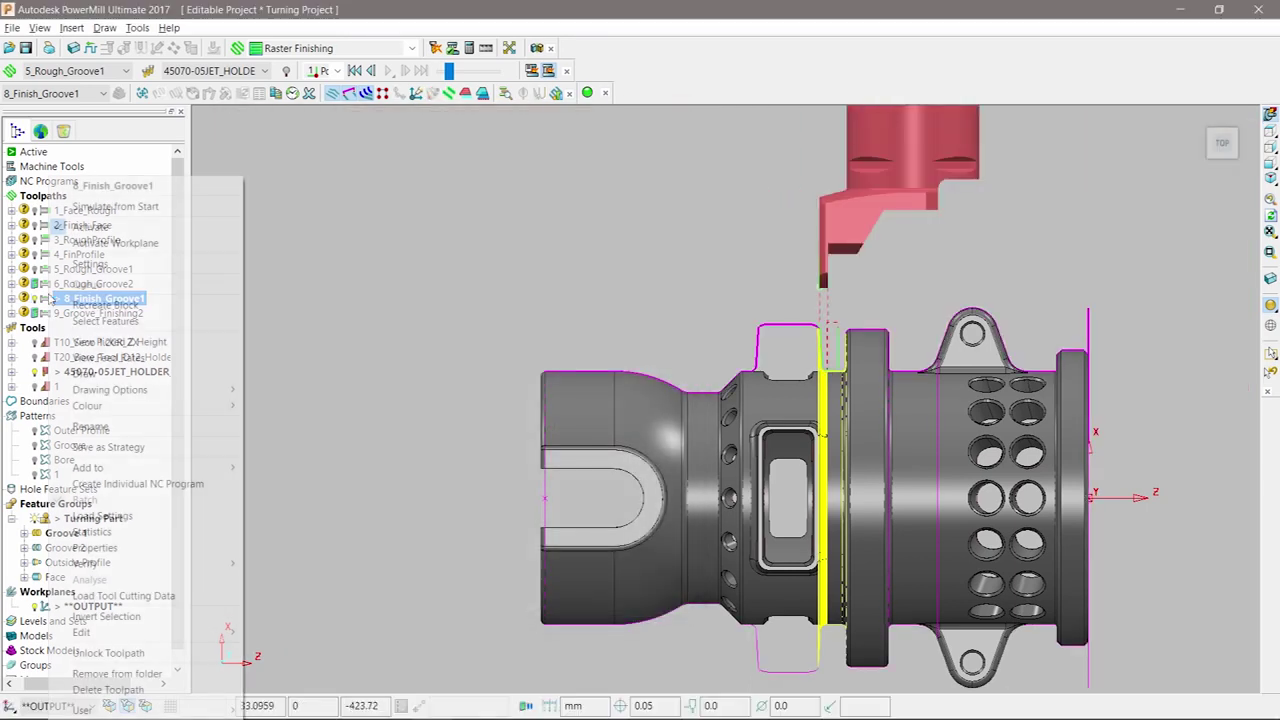
{"action": "left_click", "coordinate": [112, 207]}
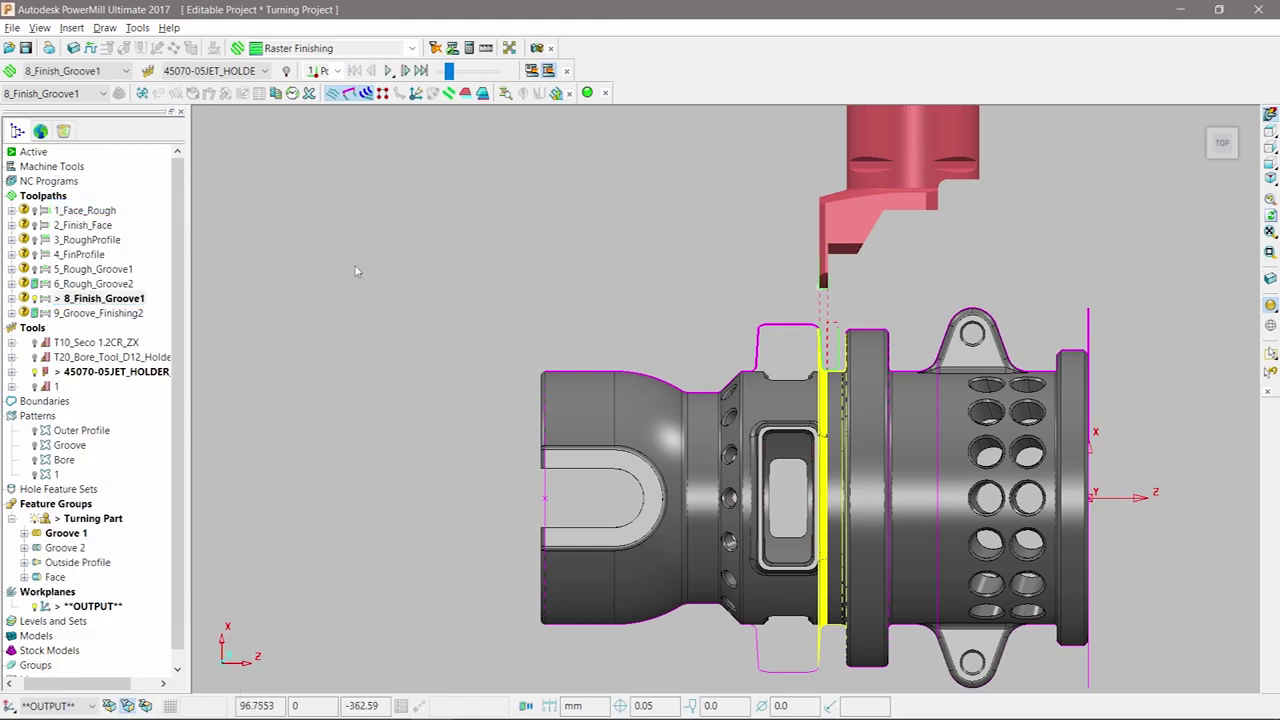
{"action": "left_click", "coordinate": [387, 70]}
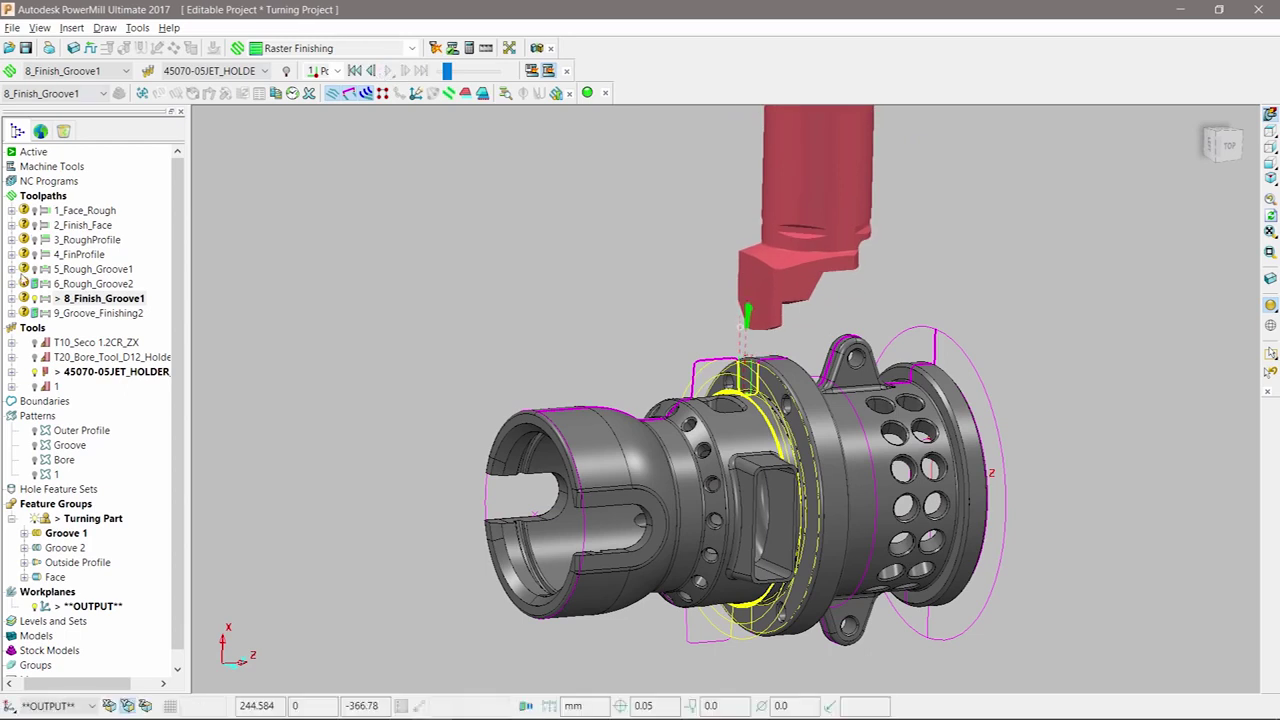
{"action": "key", "text": "ctrl+0"}
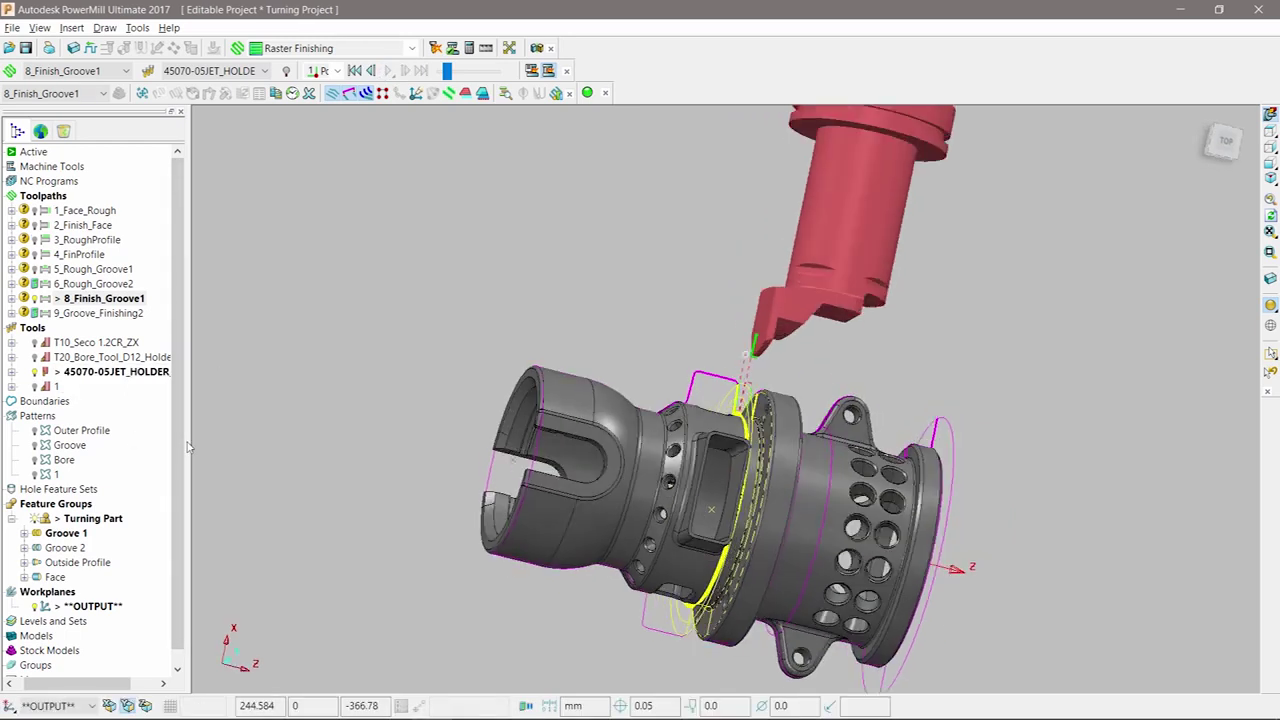